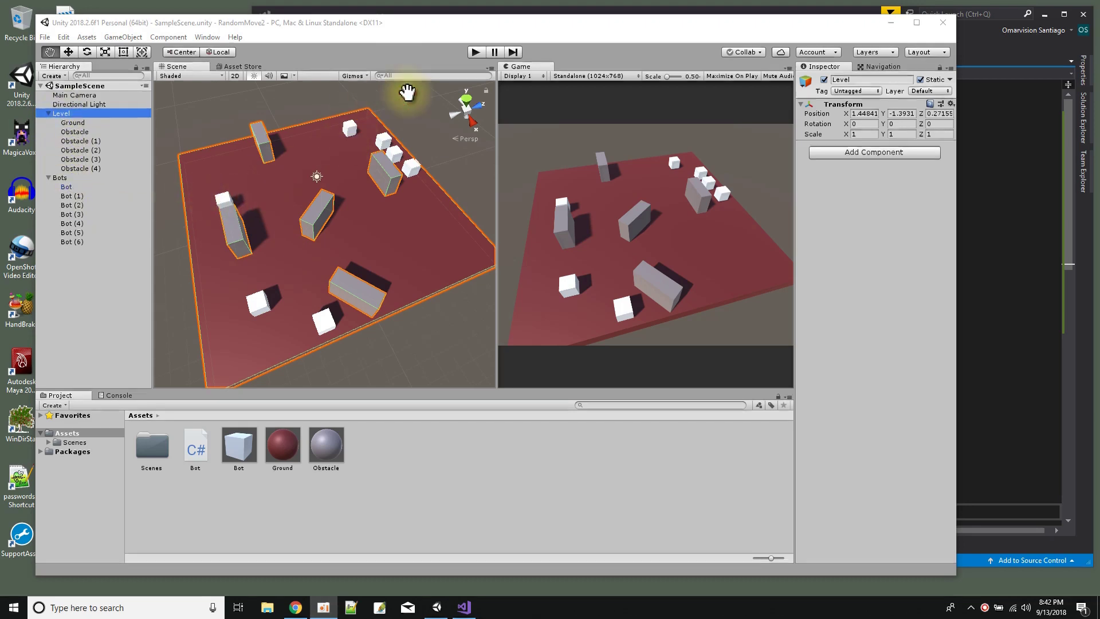
Test-run the scene, then inspect Main Camera and Directional Light and select Level.
left_click(476, 53)
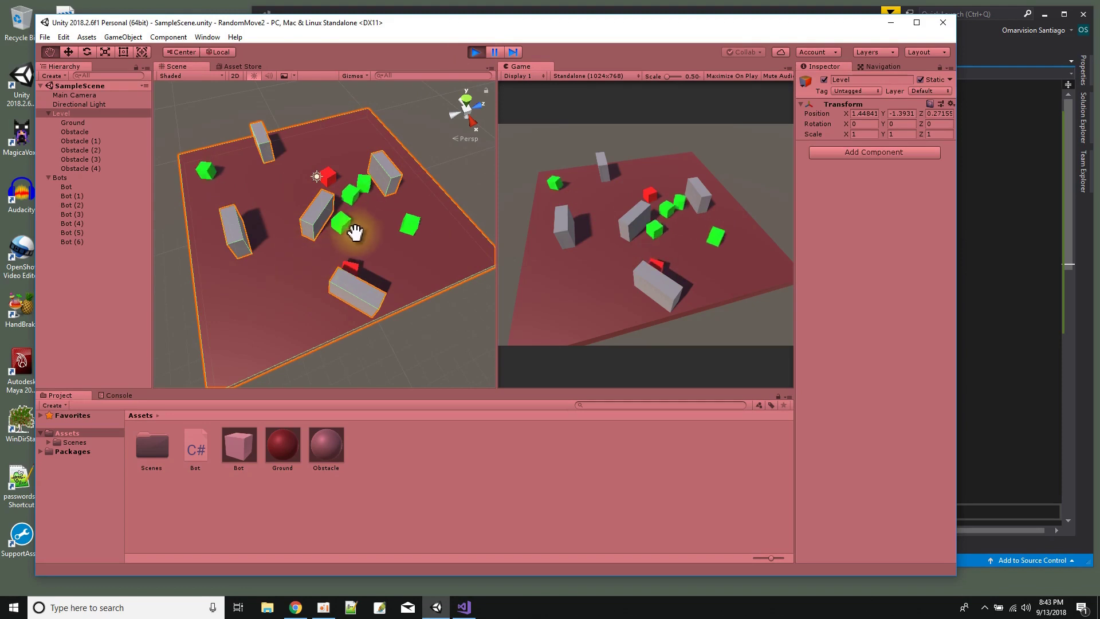
left_click(475, 52)
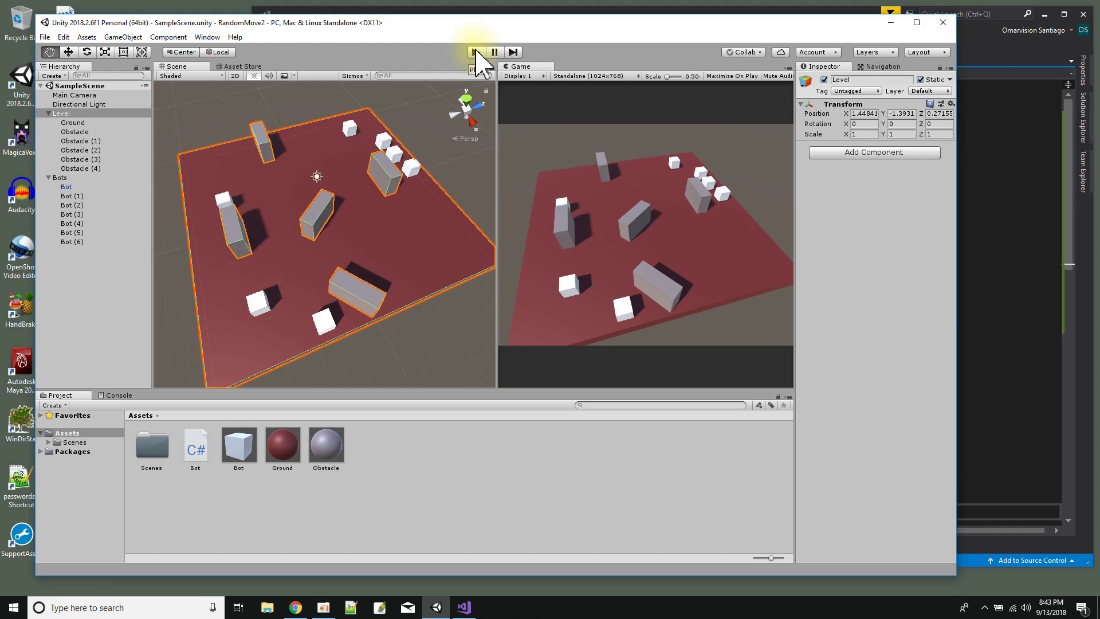
left_click(87, 86)
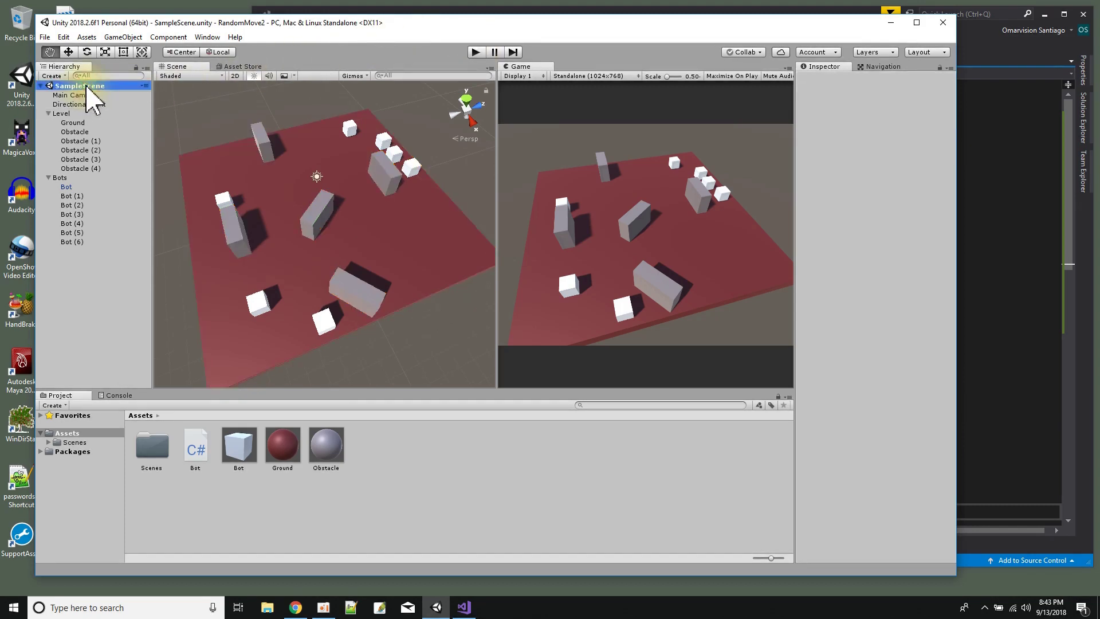
left_click(86, 95)
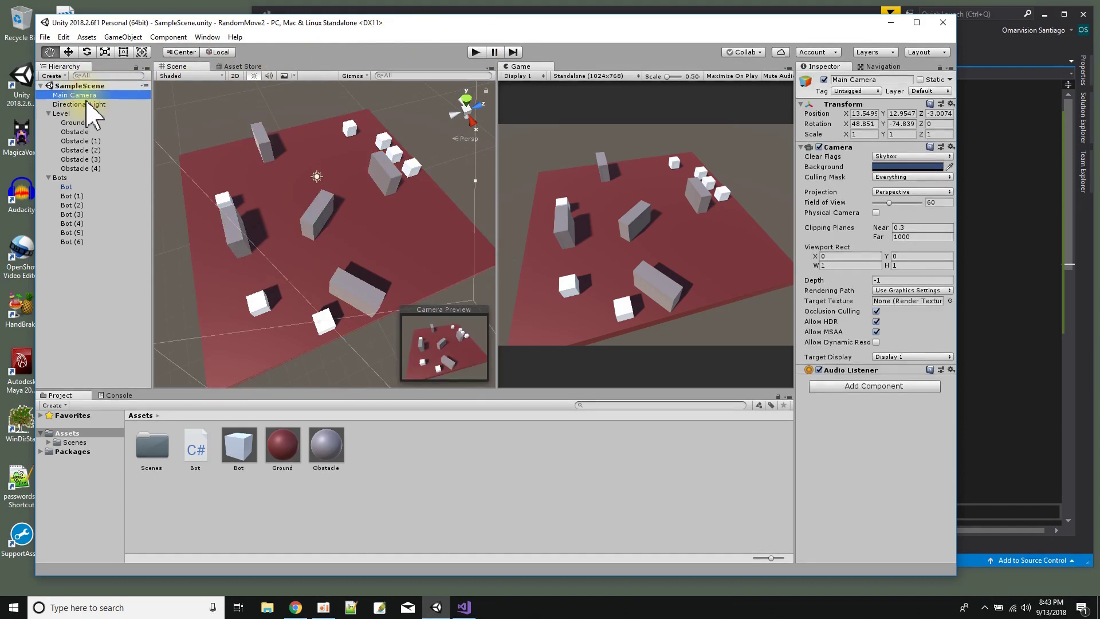
left_click(87, 104)
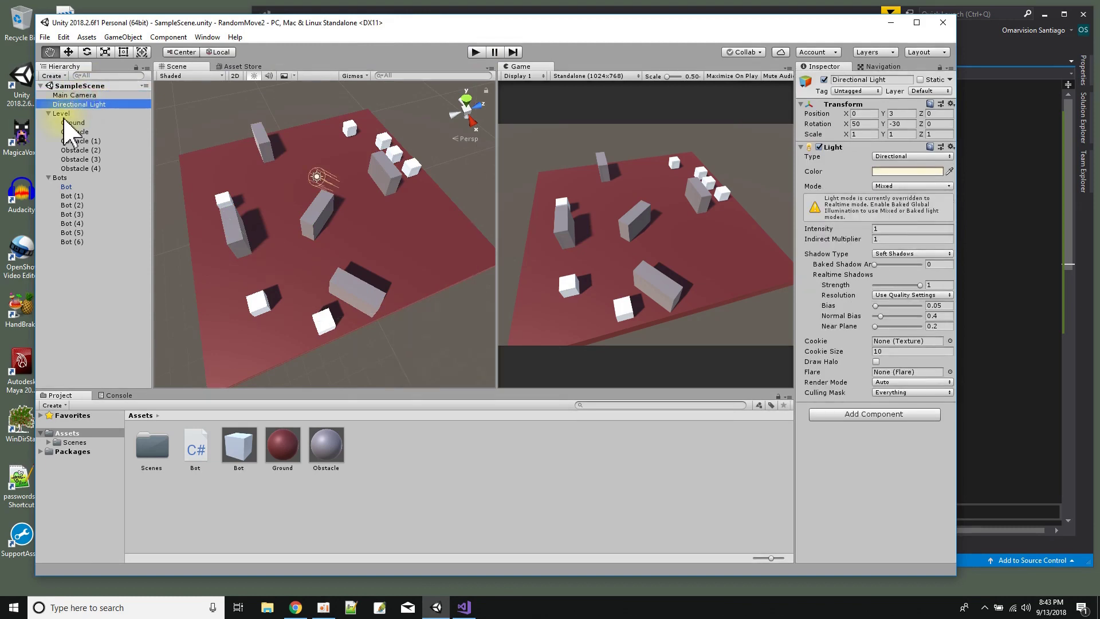
left_click(65, 114)
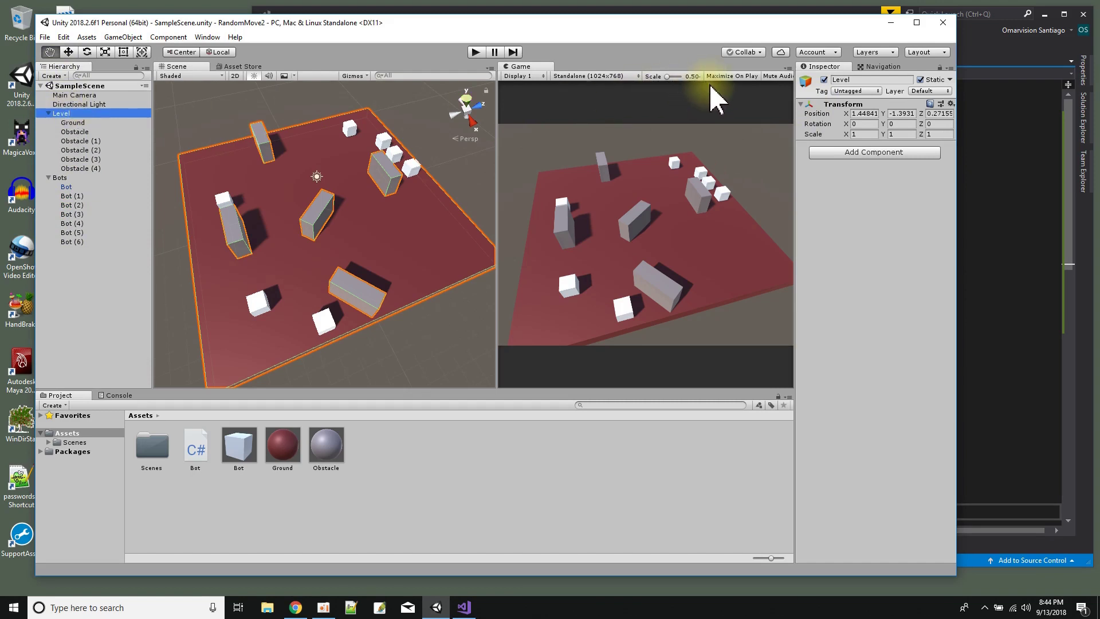
Check Level's options and inspect Ground and the five Obstacle objects beneath it.
right_click(71, 113)
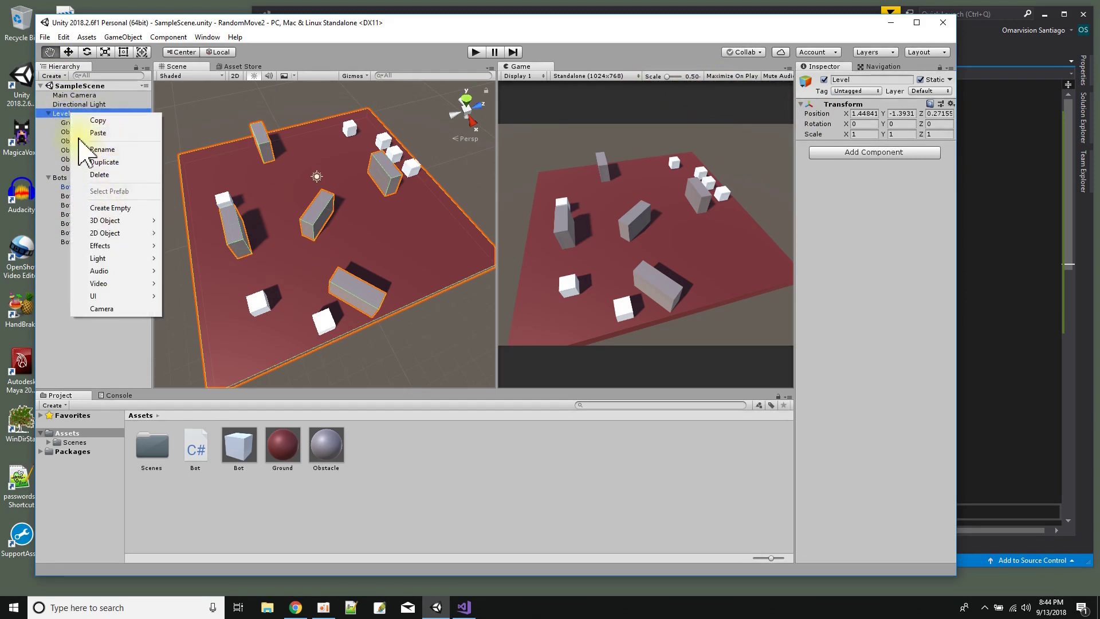
left_click(854, 217)
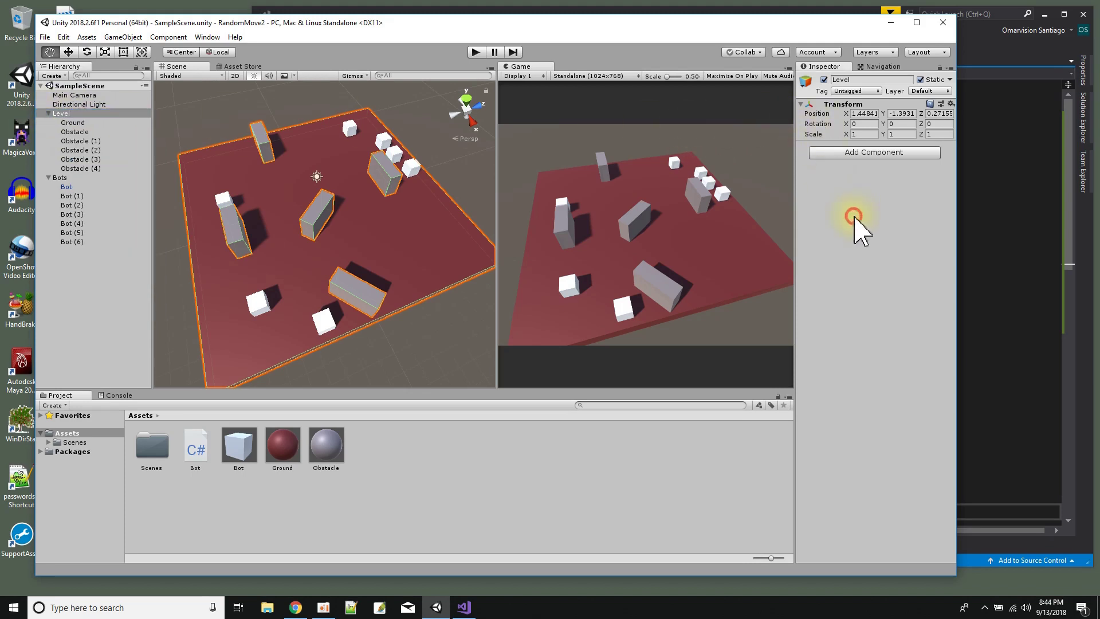
left_click(69, 123)
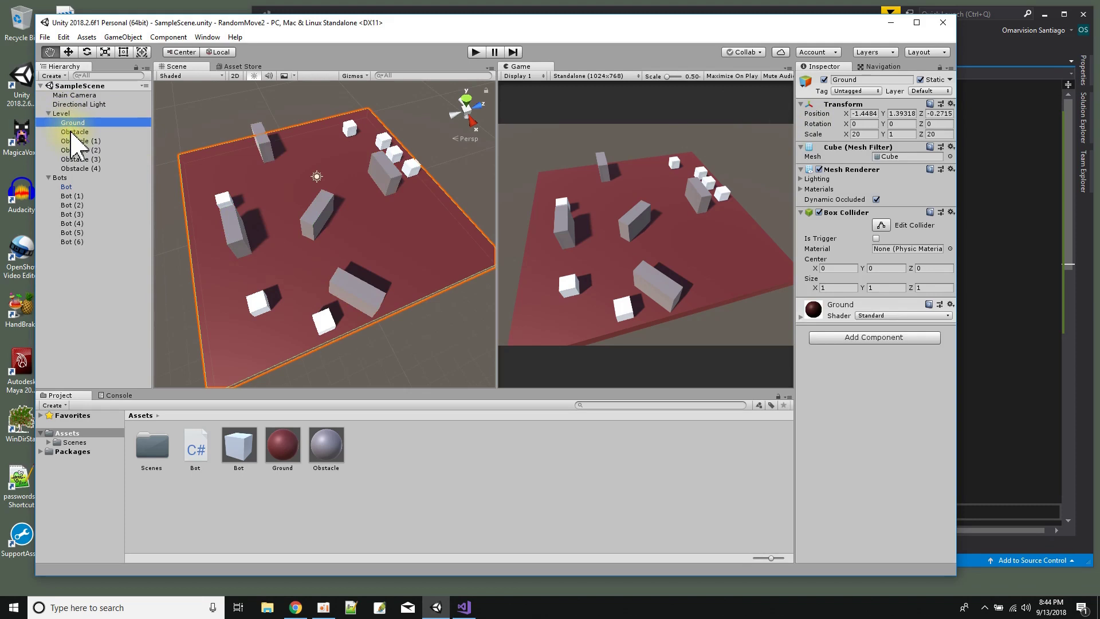
left_click(75, 132)
left_click(72, 141)
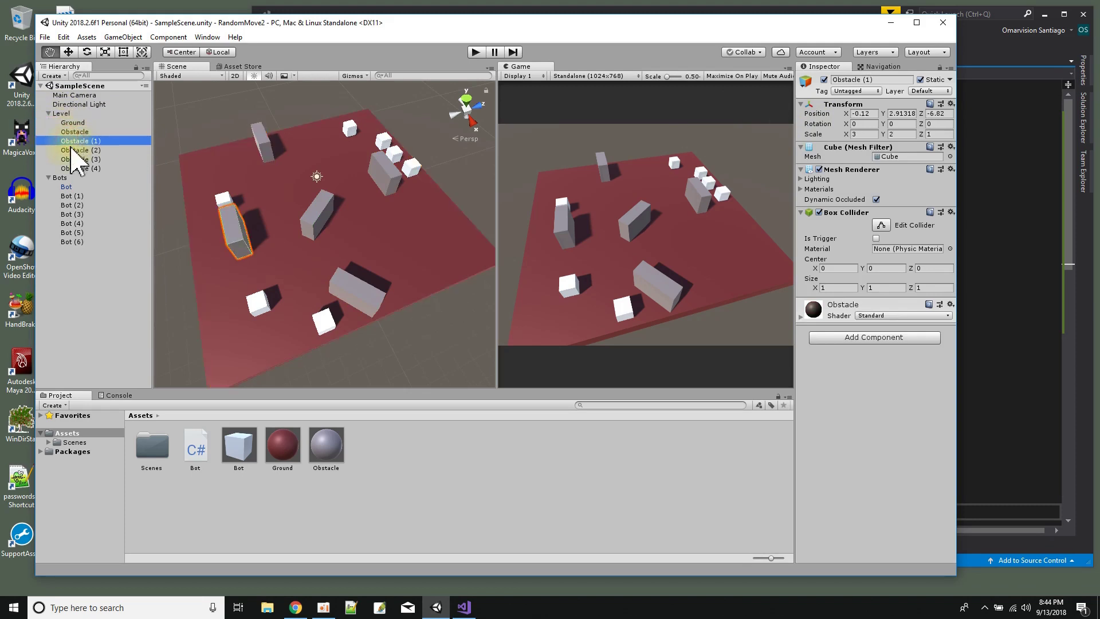
left_click(73, 150)
left_click(74, 160)
left_click(77, 168)
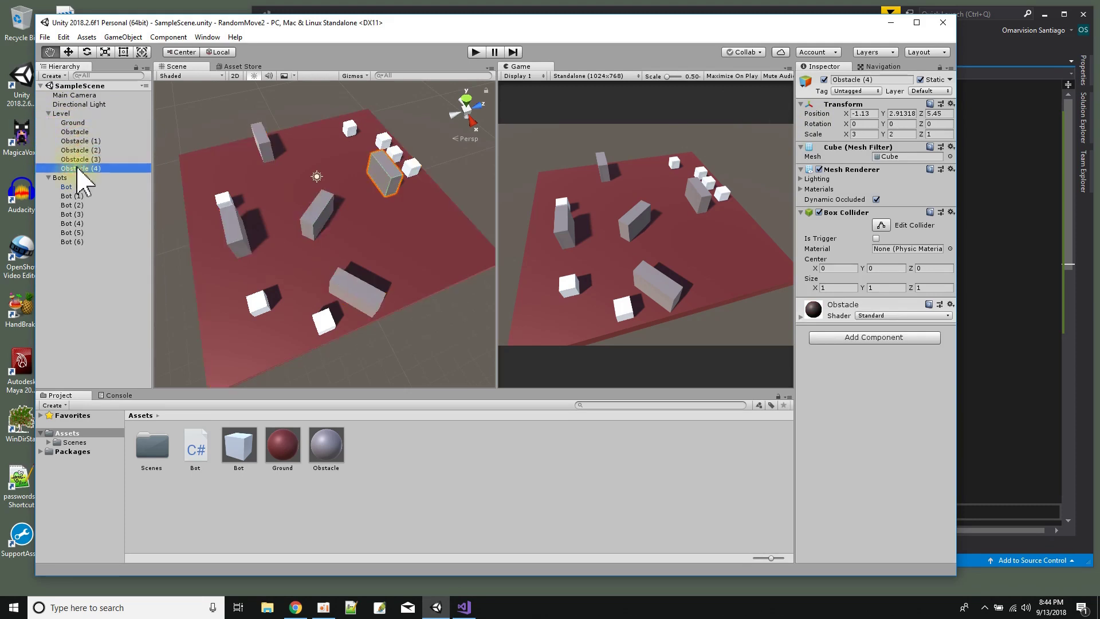
Toggle Level's Static off and back on, applying 'Yes, change children' both times.
left_click(69, 113)
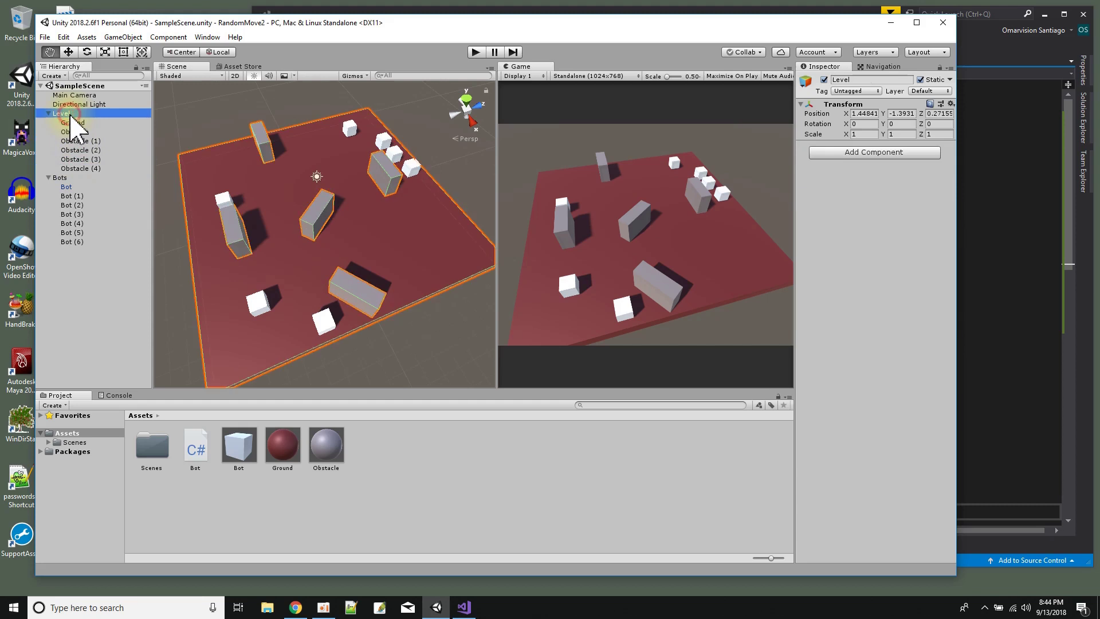
left_click(921, 81)
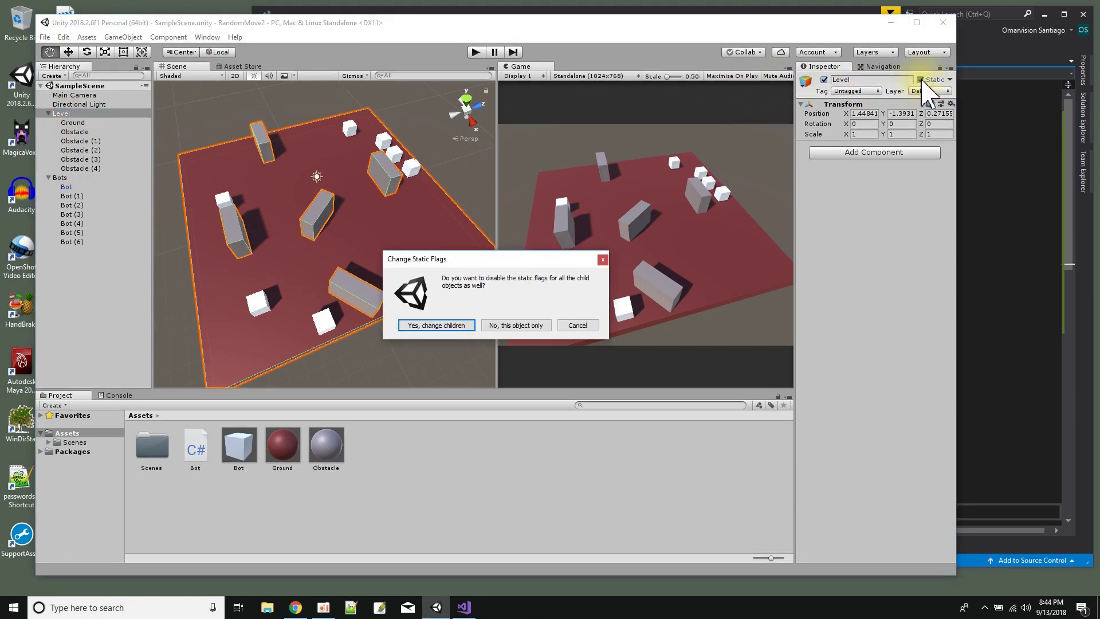
left_click(463, 326)
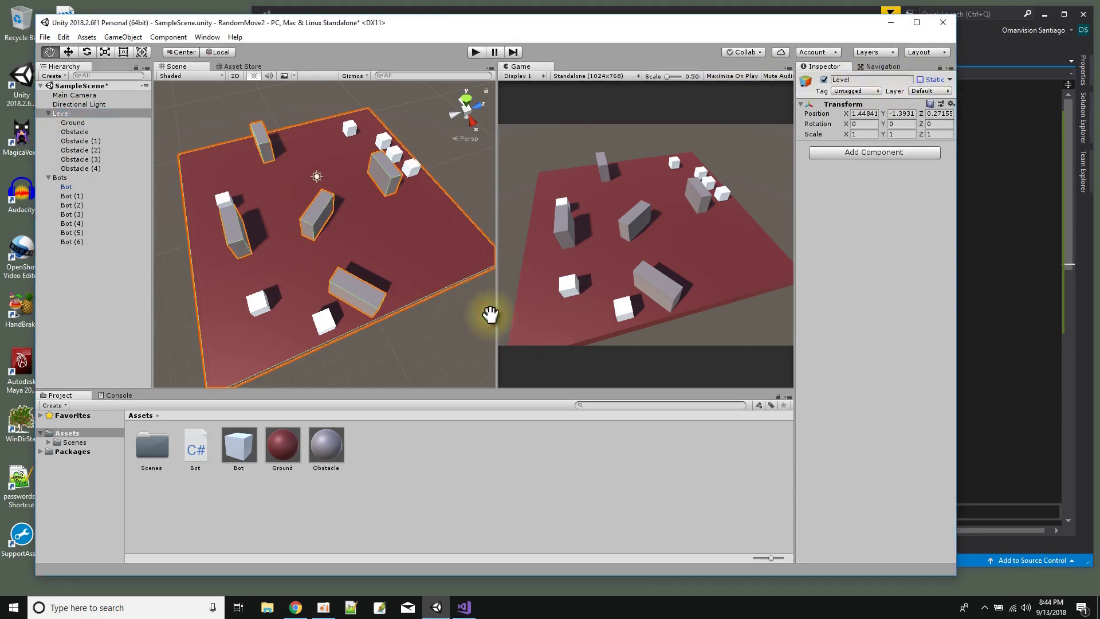
left_click(921, 81)
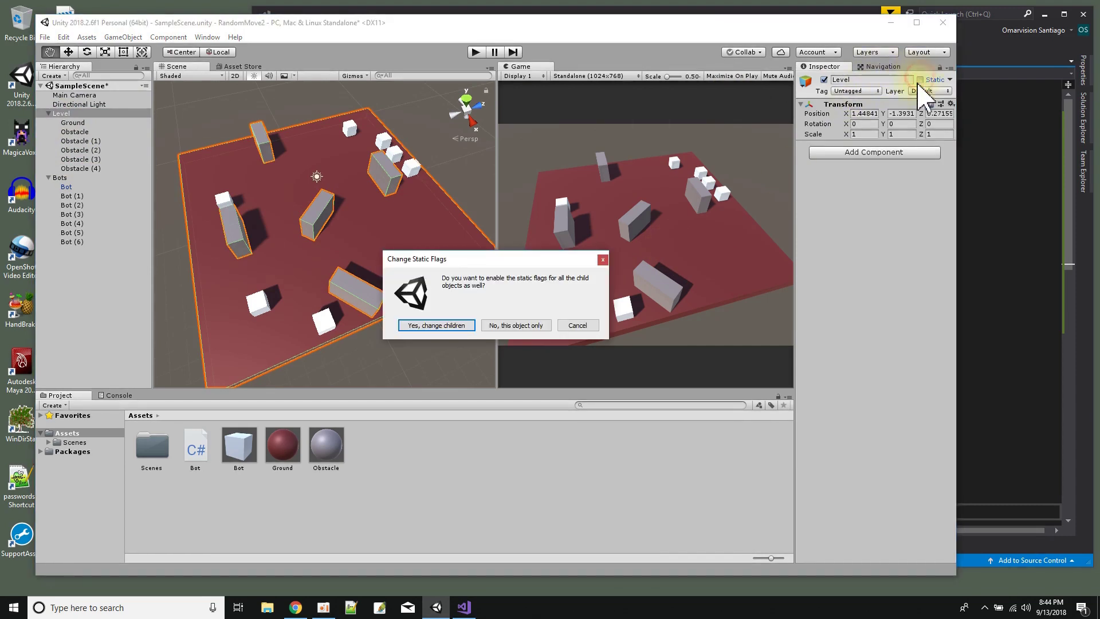
left_click(450, 326)
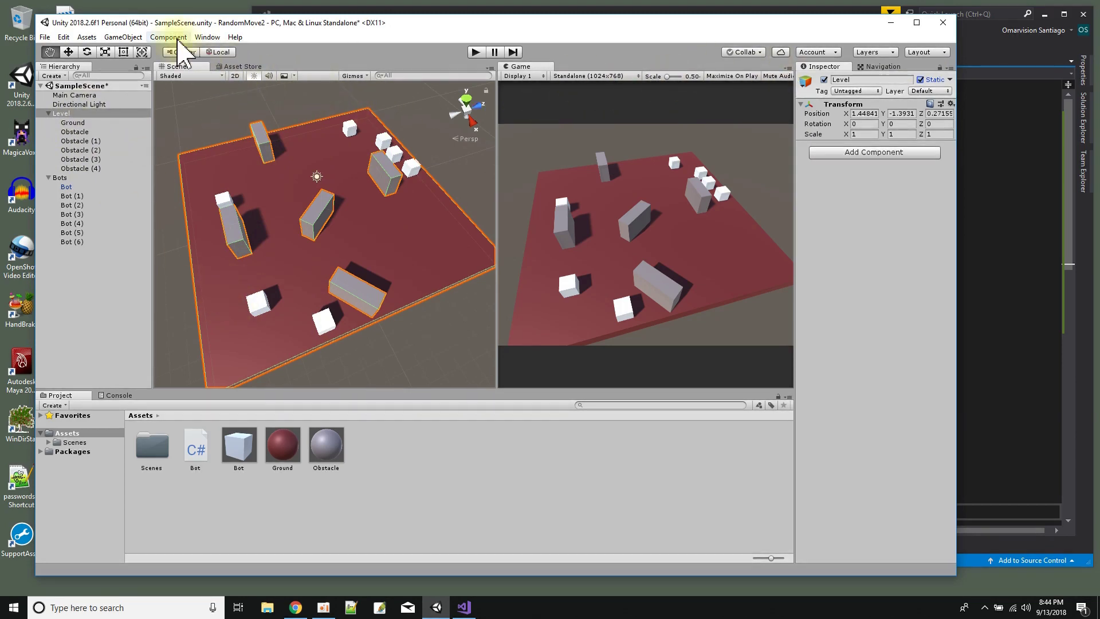
Open the Navigation window's Bake settings from Window > AI > Navigation.
left_click(207, 37)
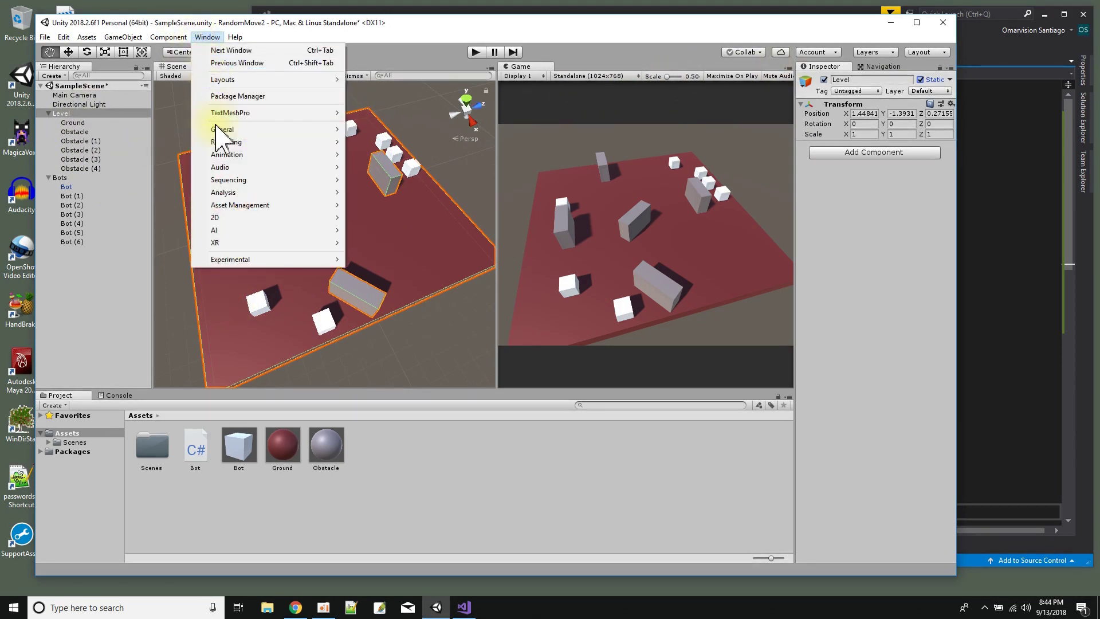
mouse_move(228, 156)
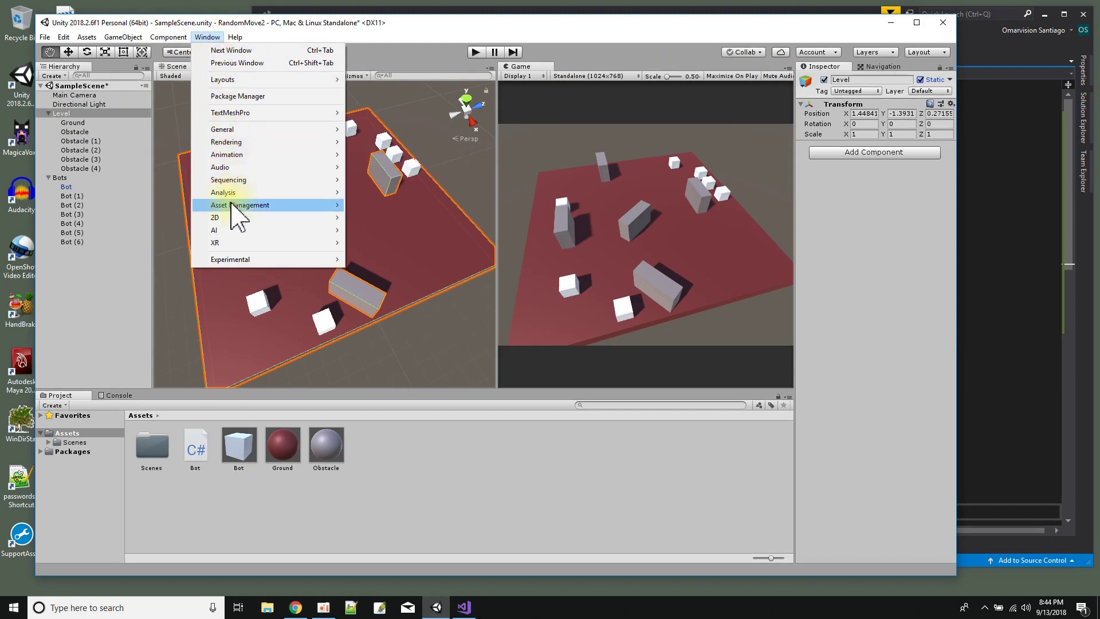
mouse_move(337, 231)
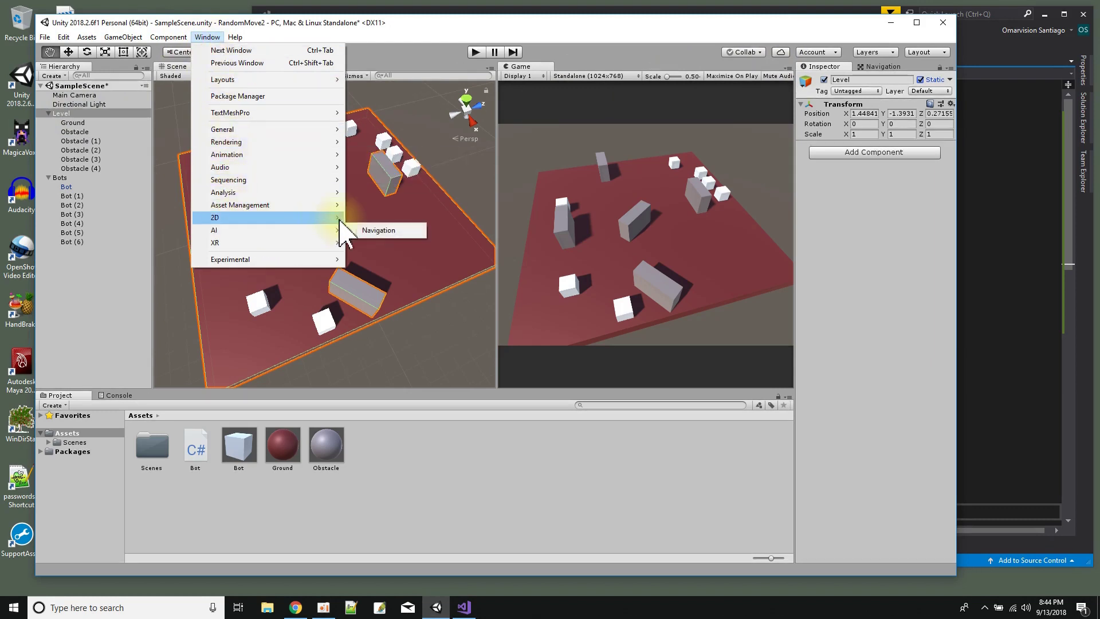
left_click(379, 231)
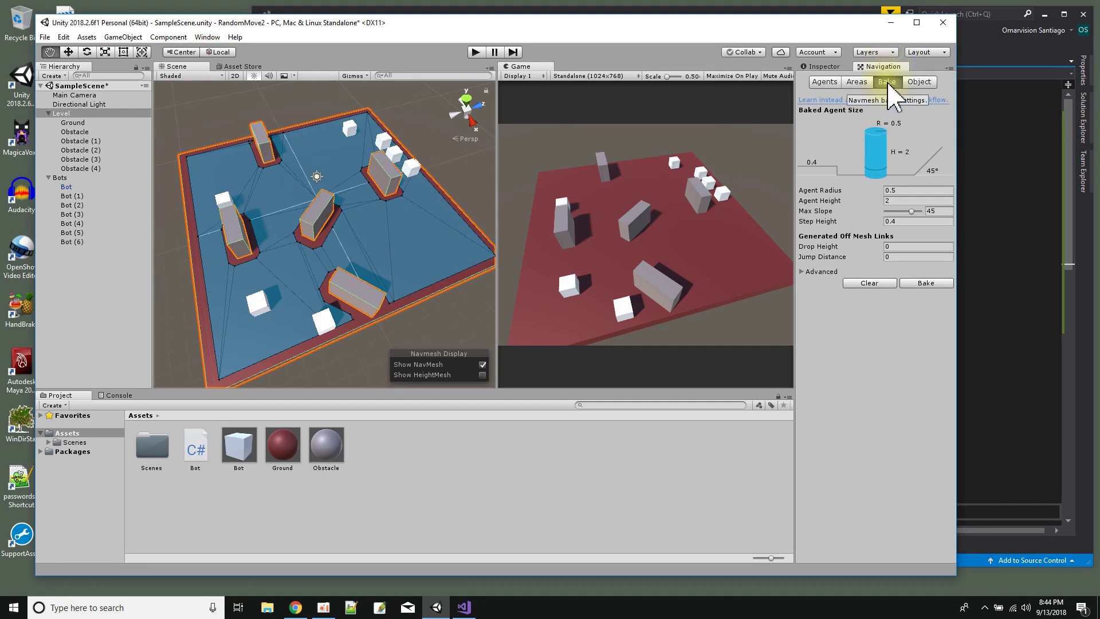
Clear the old NavMesh and bake a new one with radius 0.5, height 2, slope 45.
left_click(914, 283)
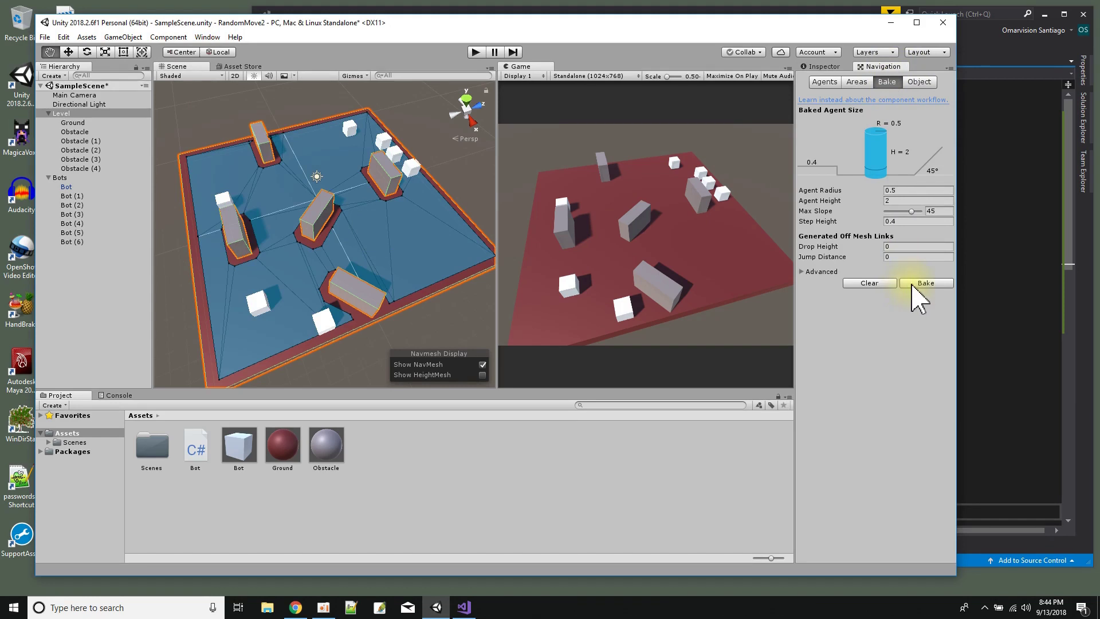
left_click(878, 284)
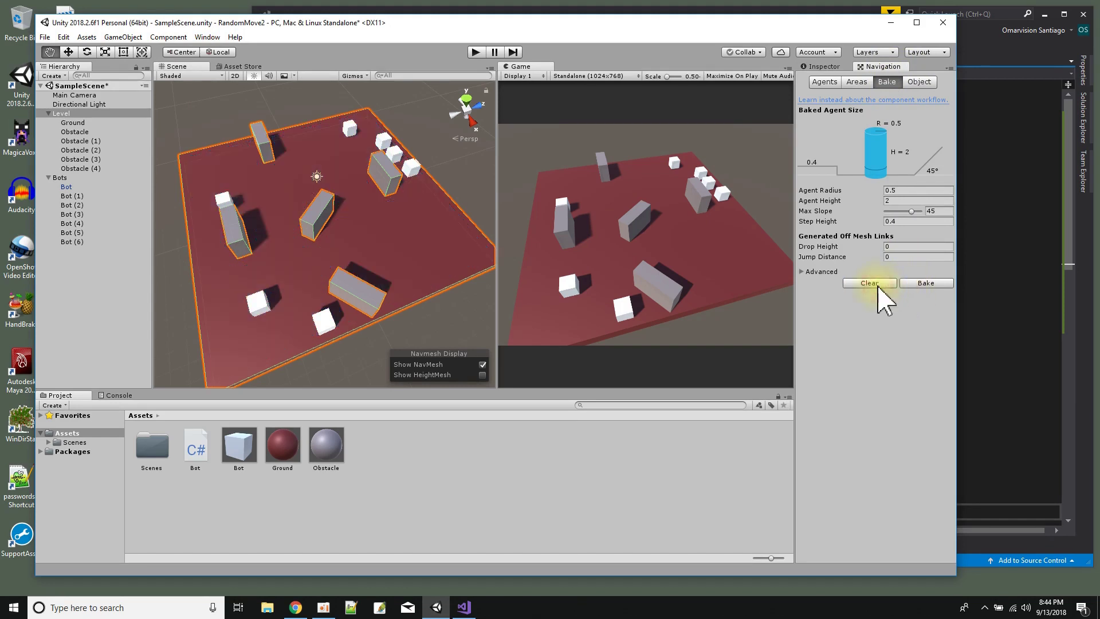
left_click(927, 283)
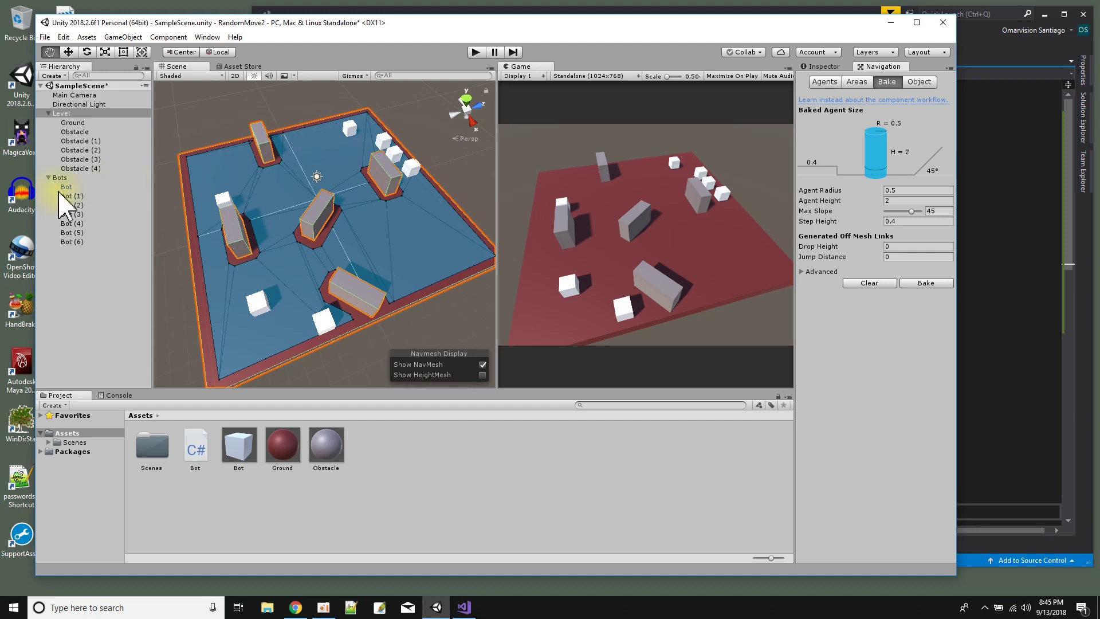
Select the first Bot under the Bots group and review its components in the Inspector.
left_click(825, 67)
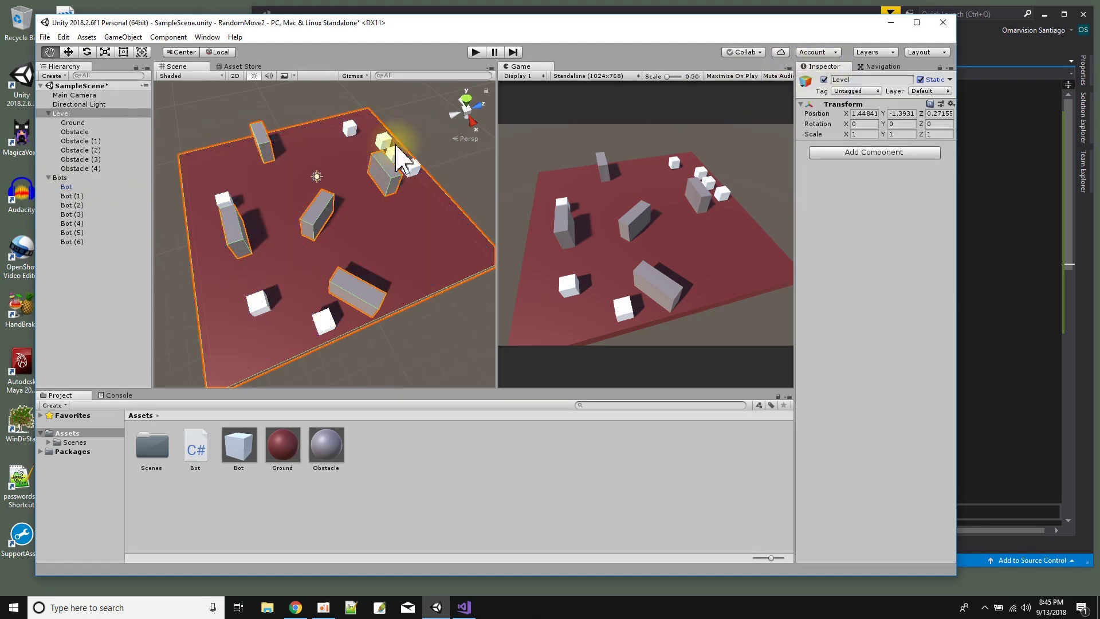
left_click(59, 179)
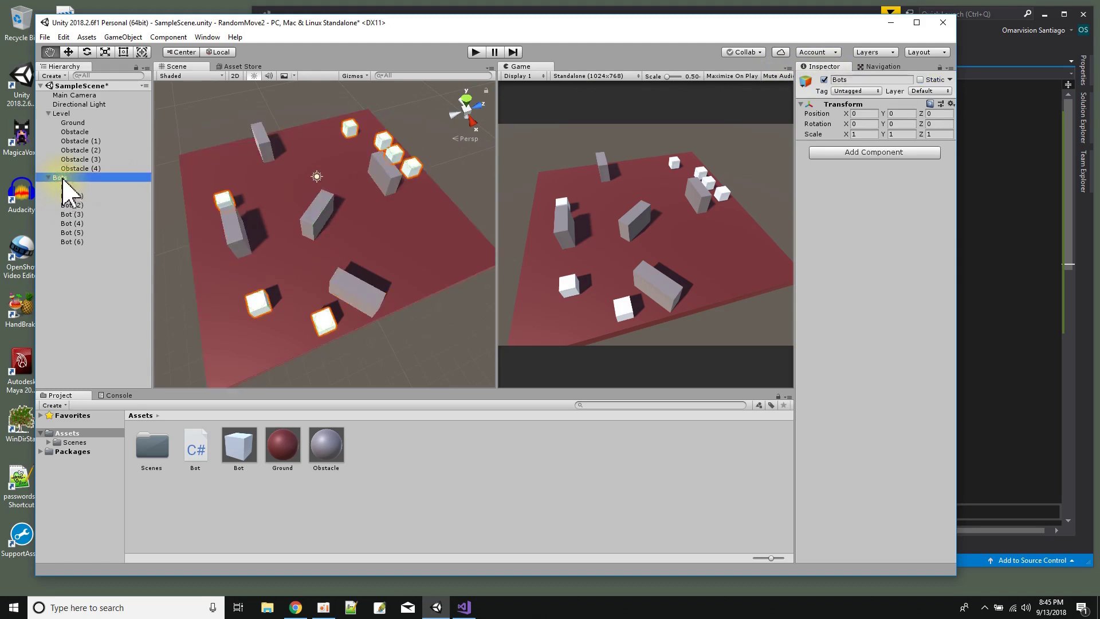
right_click(62, 180)
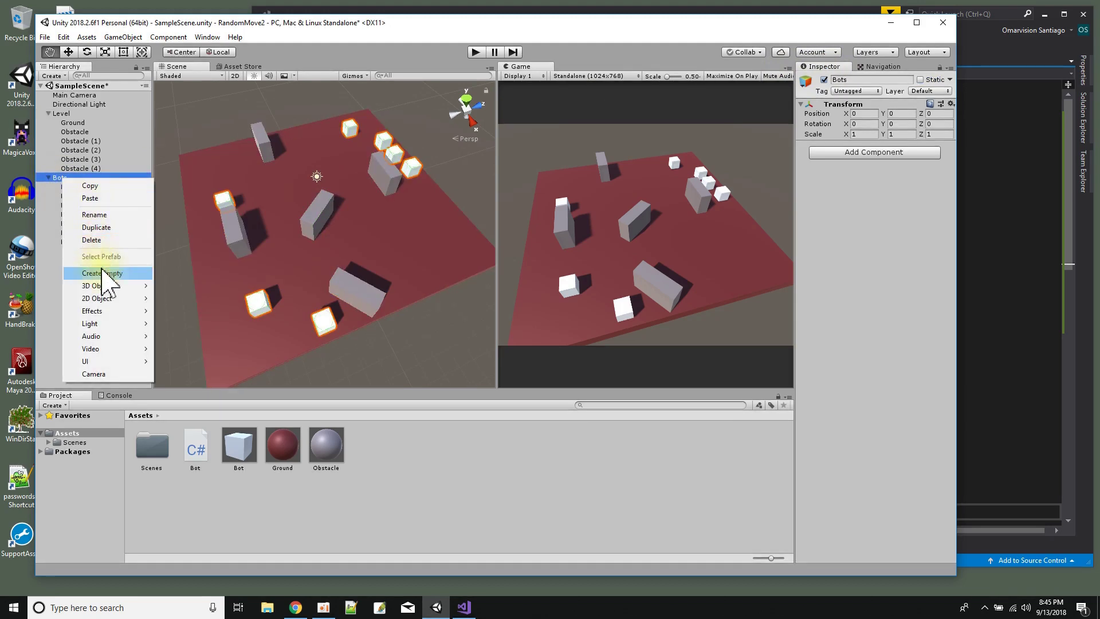
left_click(57, 182)
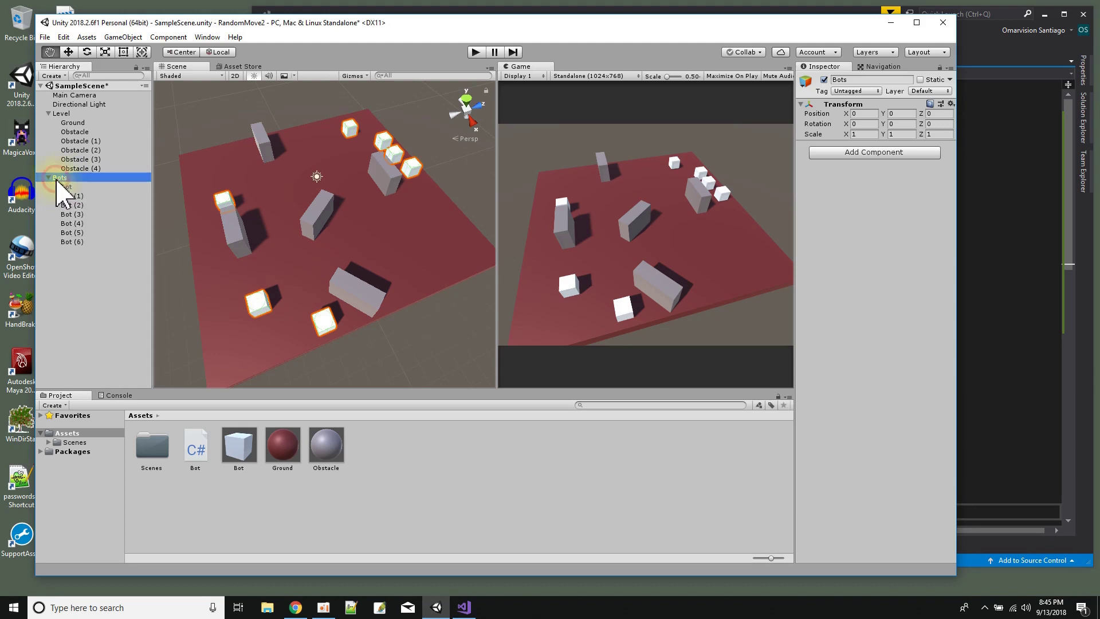
left_click(72, 188)
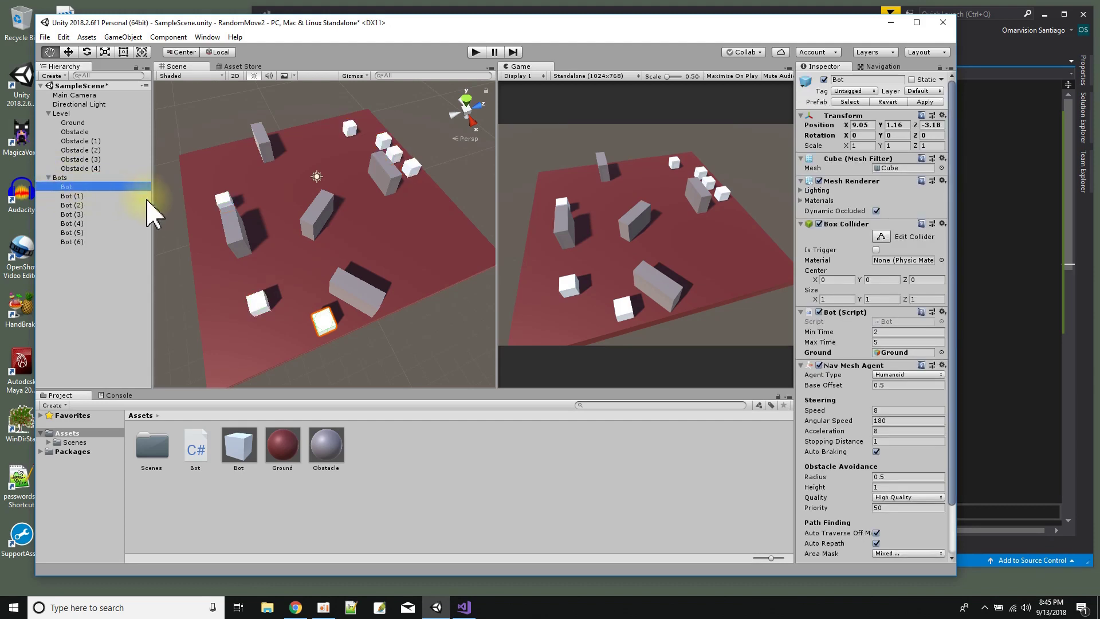
left_click(323, 321)
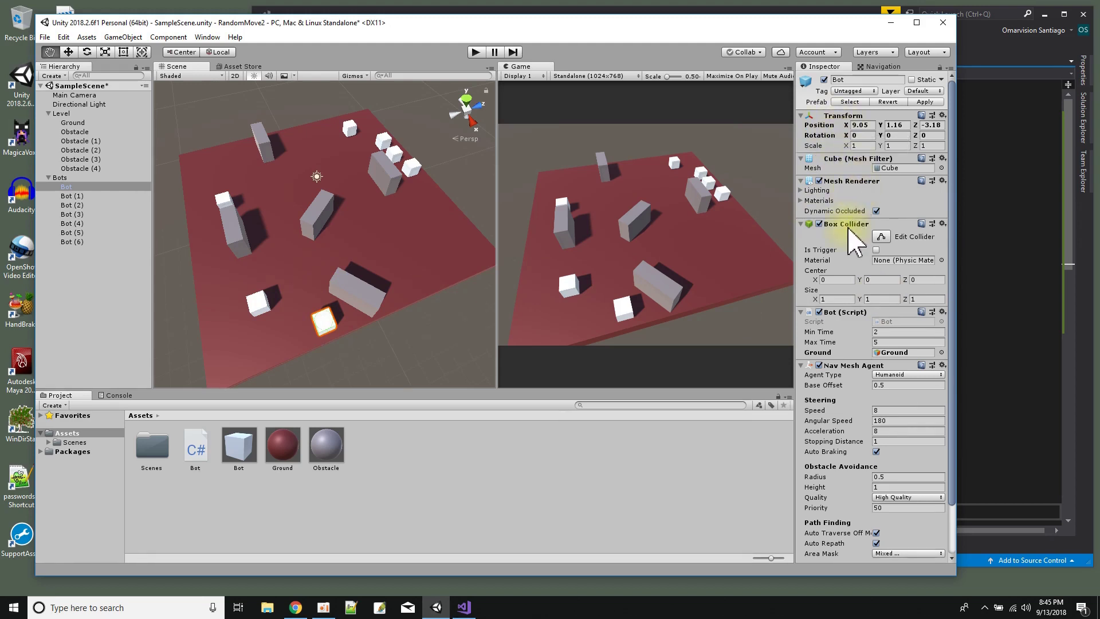
scroll(850, 228, "down", 3)
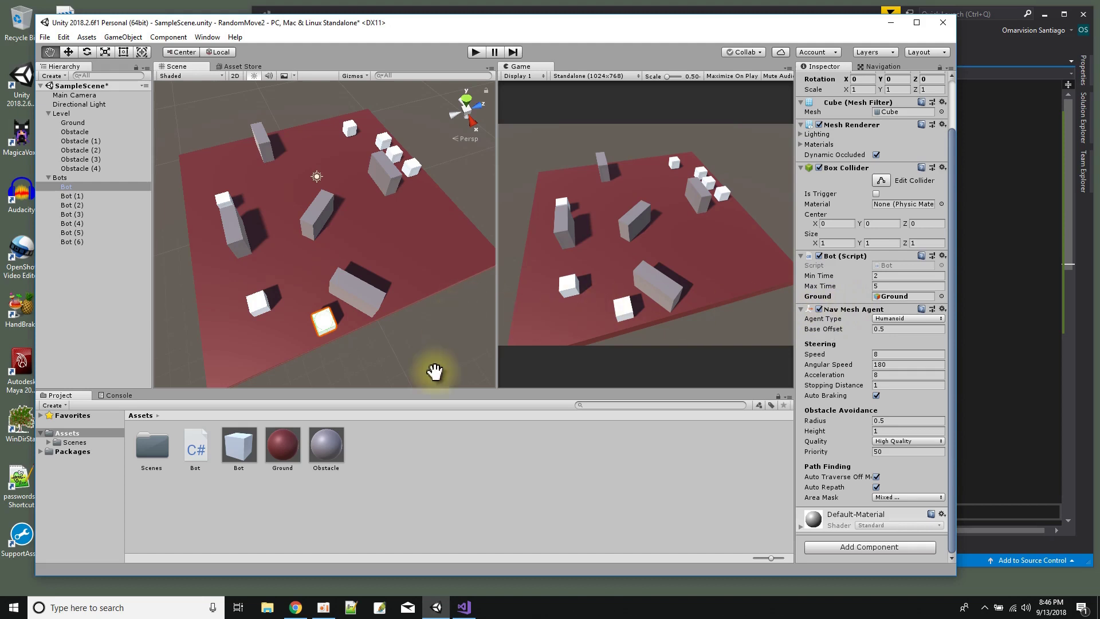
Tilt the Scene view lower, reselect the first Bot and open Bot.cs in Visual Studio.
left_click(477, 484)
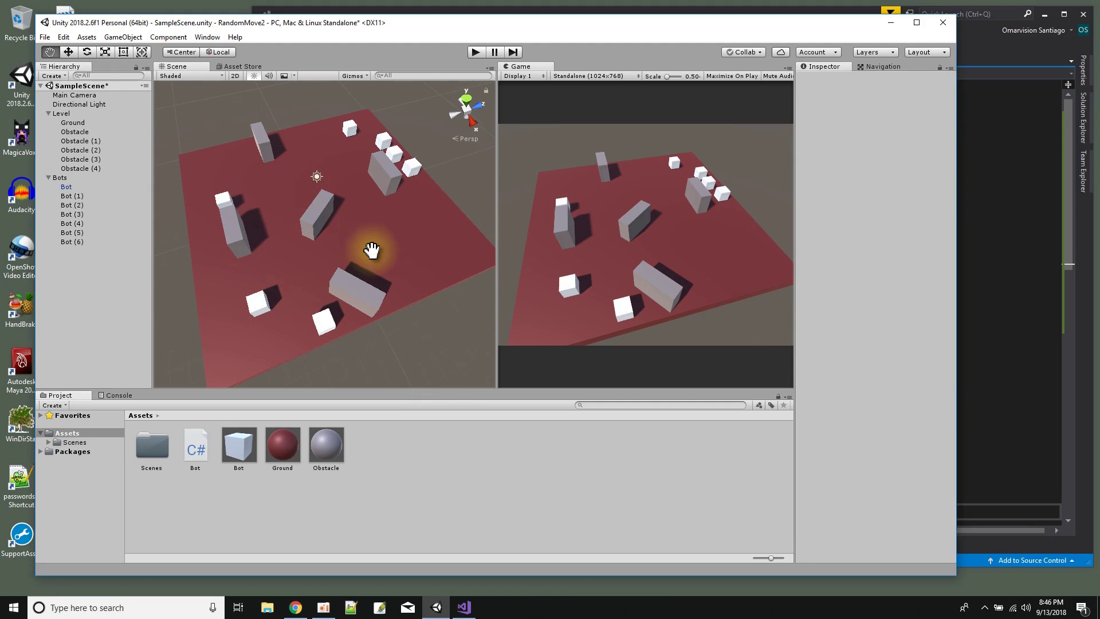
left_click_drag(370, 248, 307, 270, "alt")
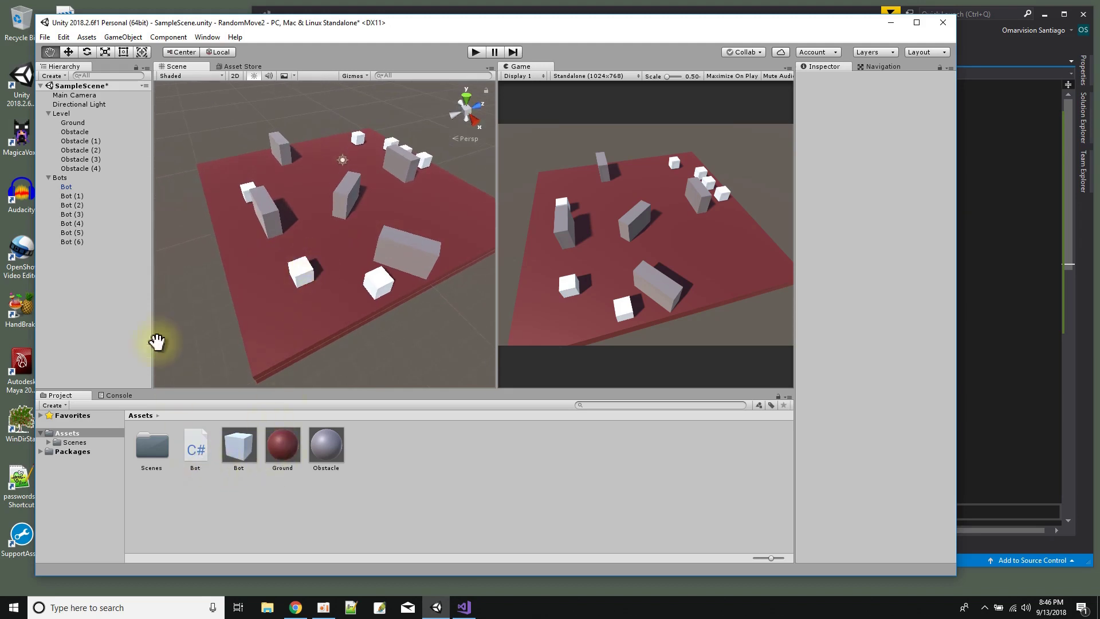
left_click(66, 187)
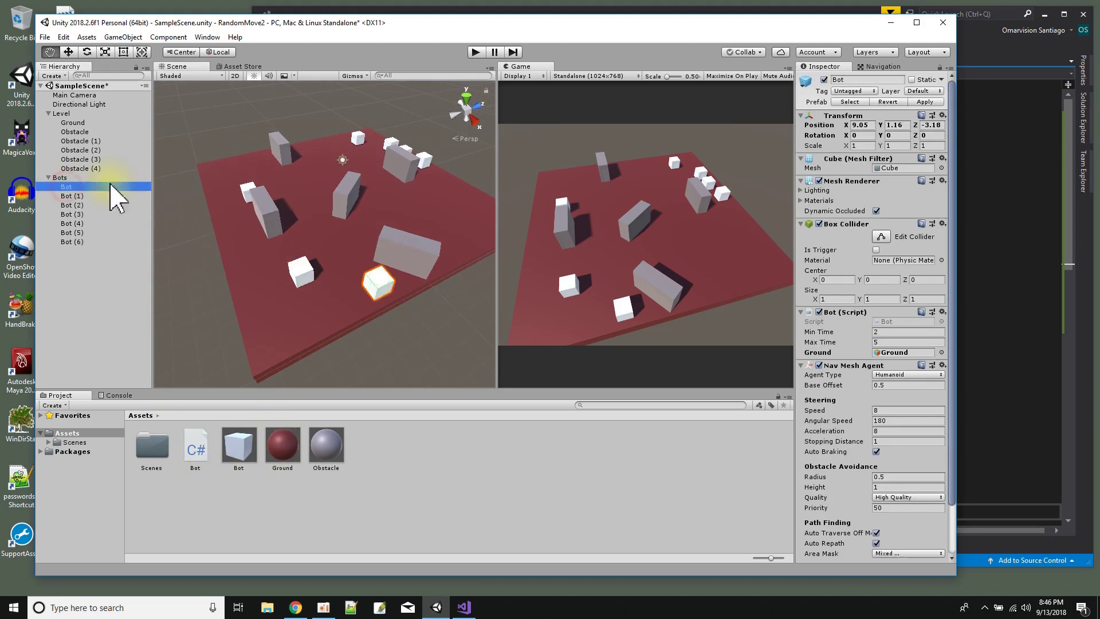
double_click(892, 332)
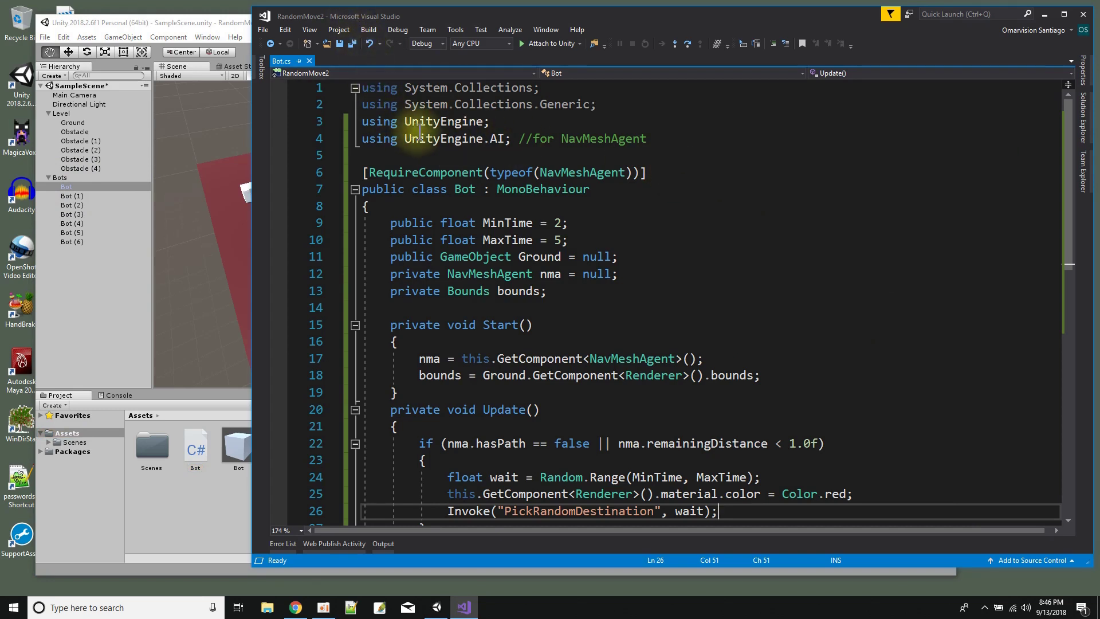
left_click(658, 141)
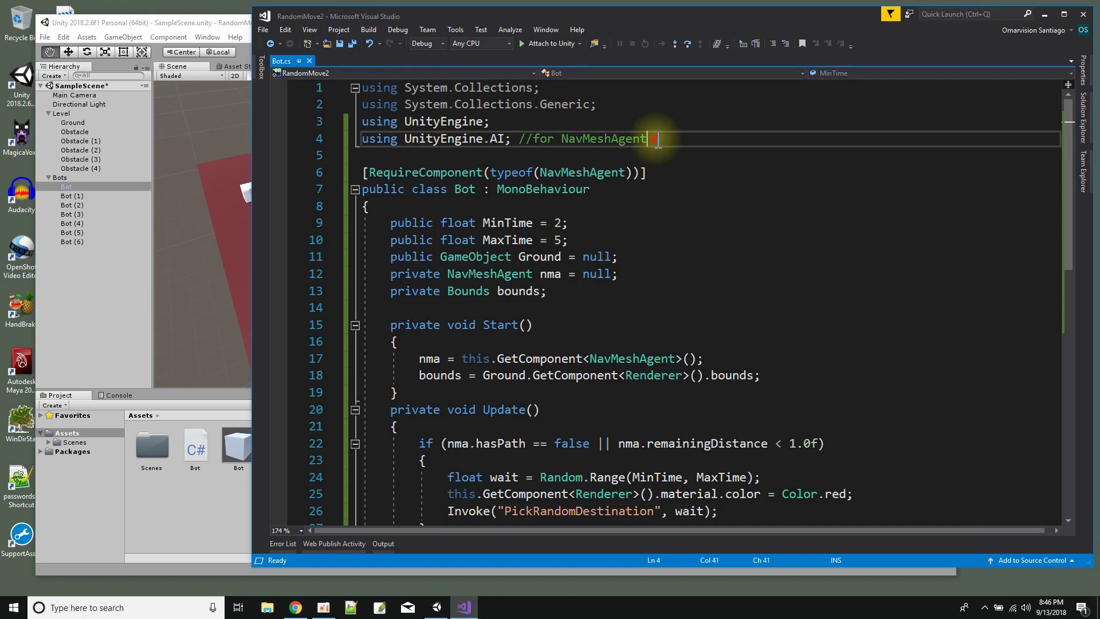
left_click_drag(658, 140, 355, 148)
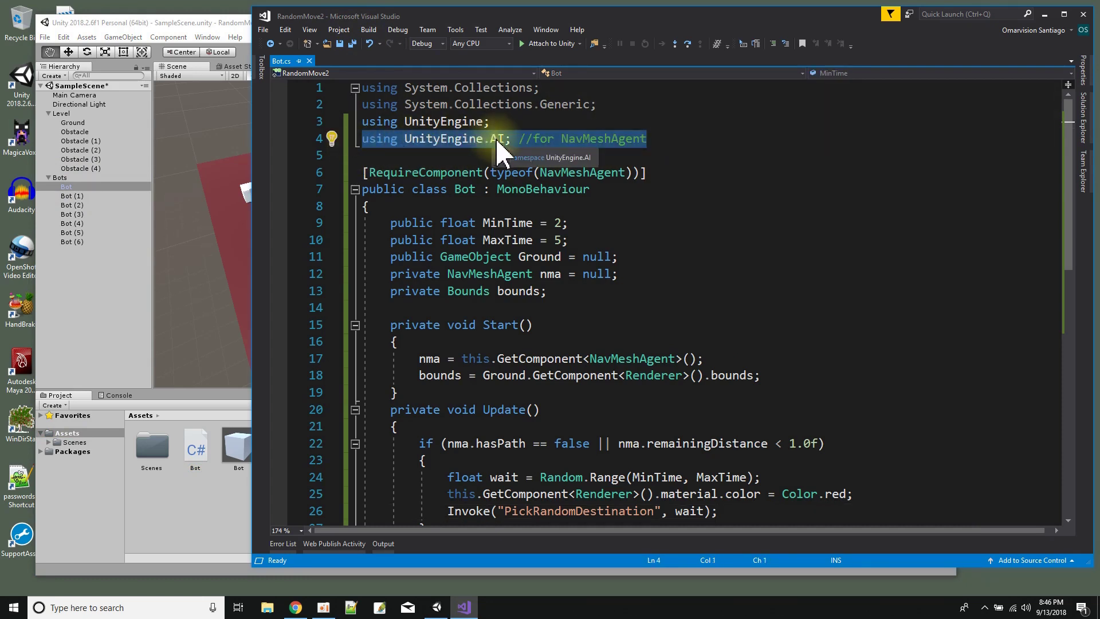
left_click(710, 140)
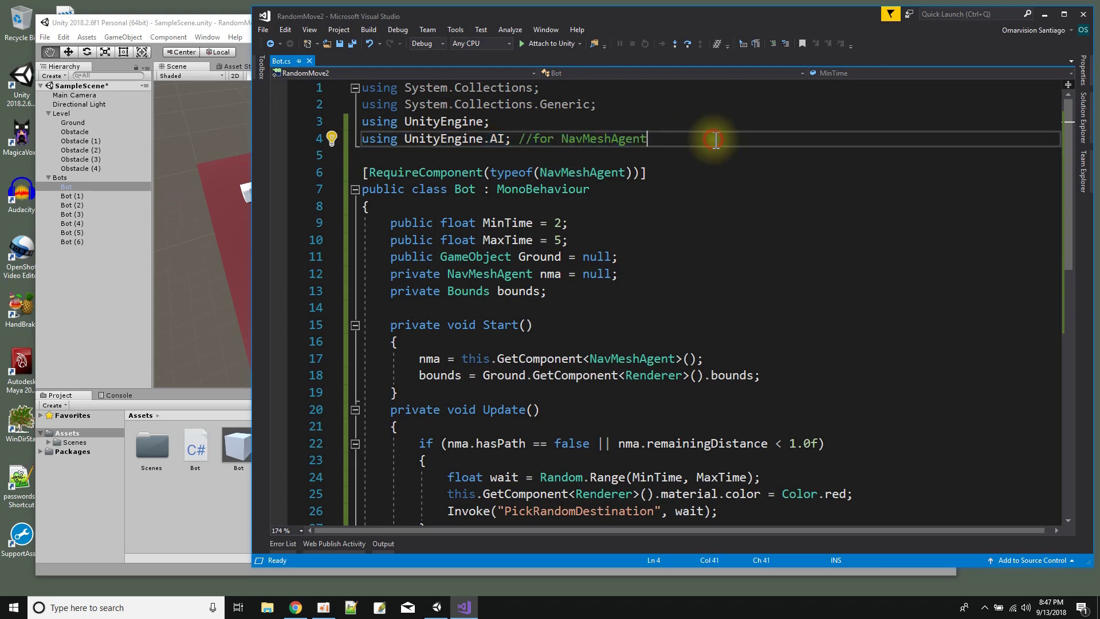
scroll(703, 186, "down", 1)
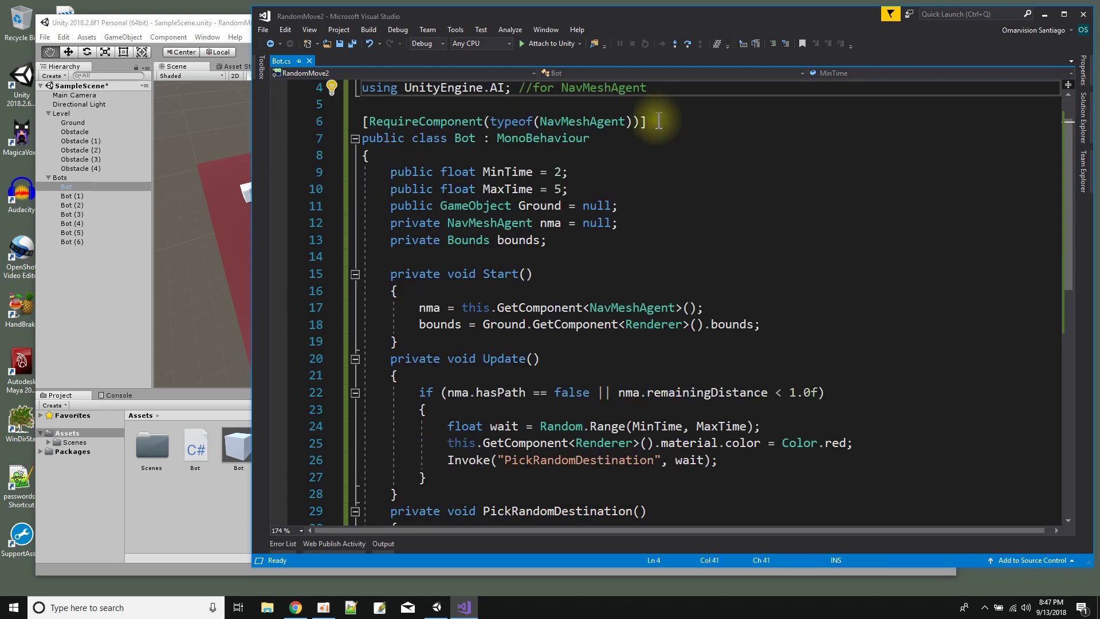
left_click(218, 23)
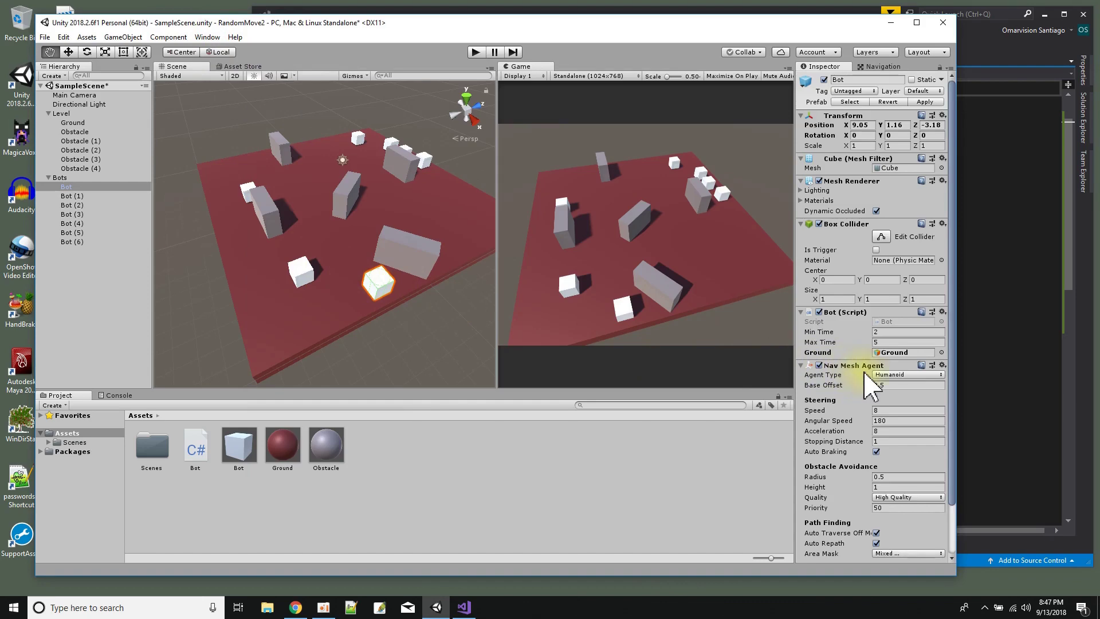
left_click(1003, 308)
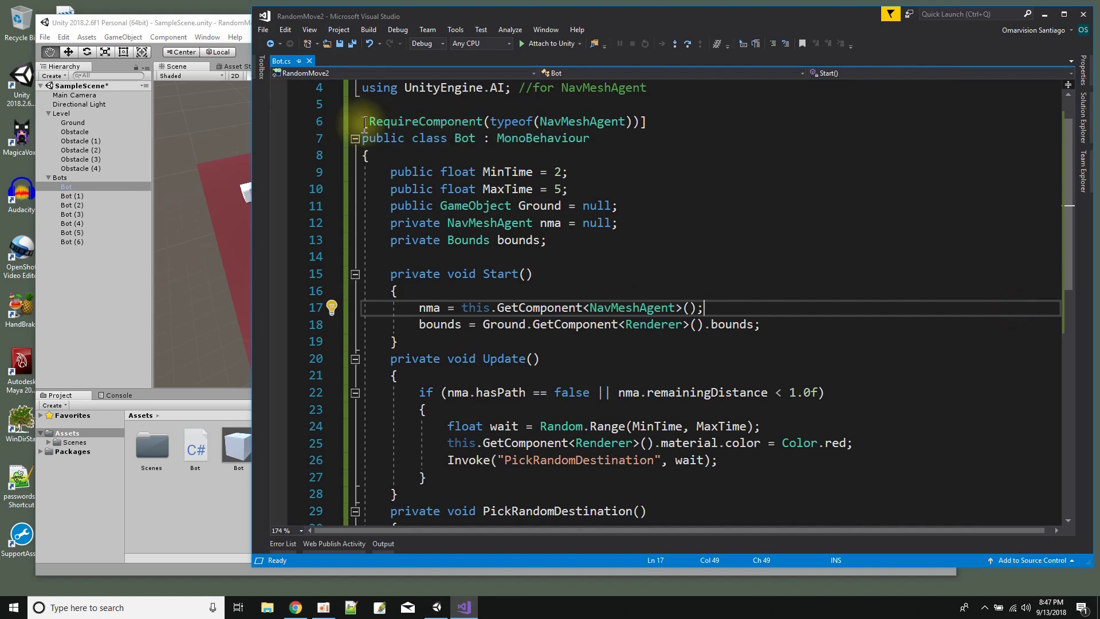
left_click_drag(365, 123, 654, 117)
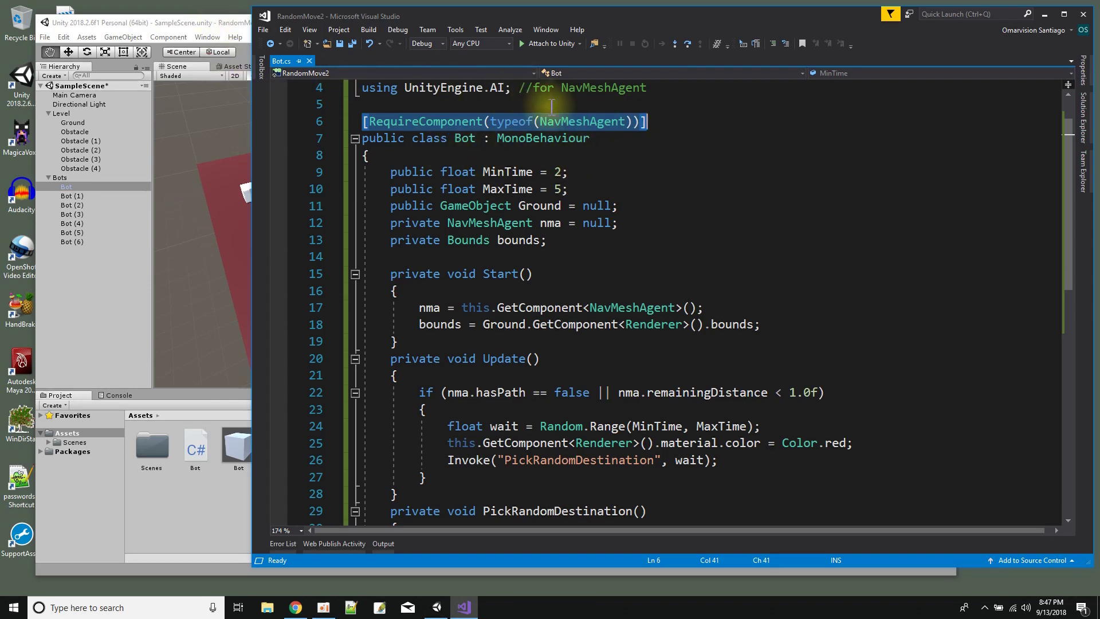
left_click(198, 25)
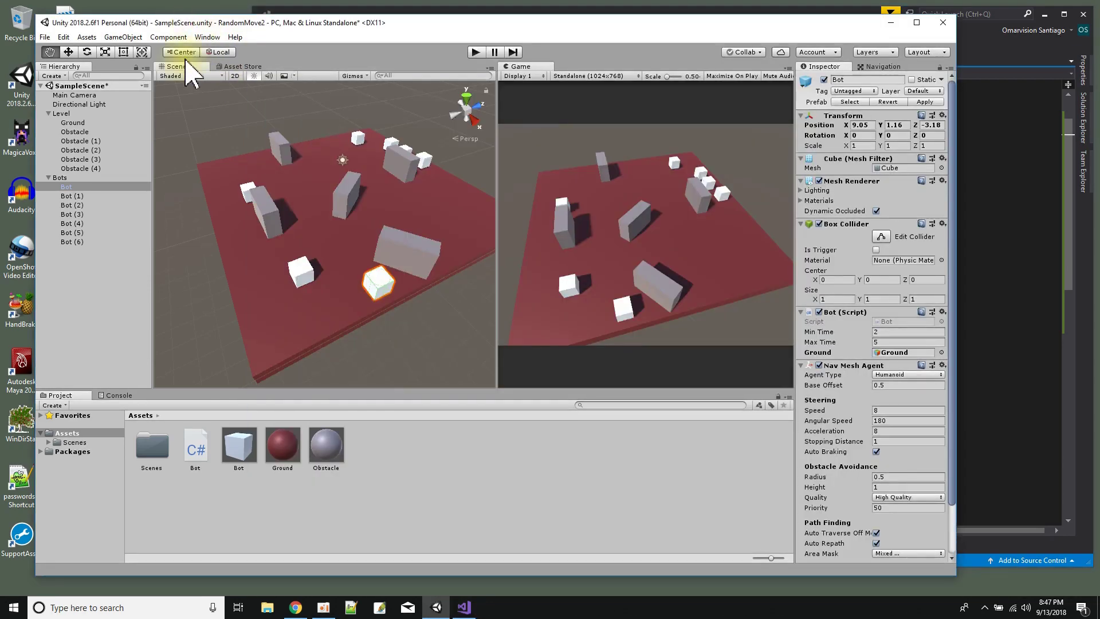
left_click(57, 178)
right_click(58, 178)
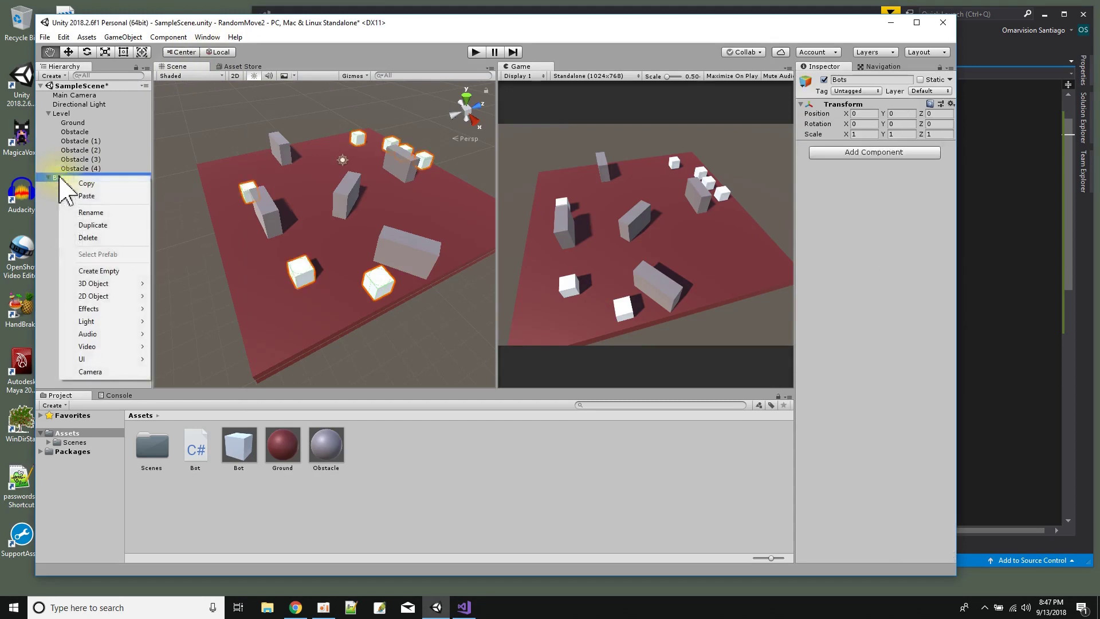
mouse_move(103, 285)
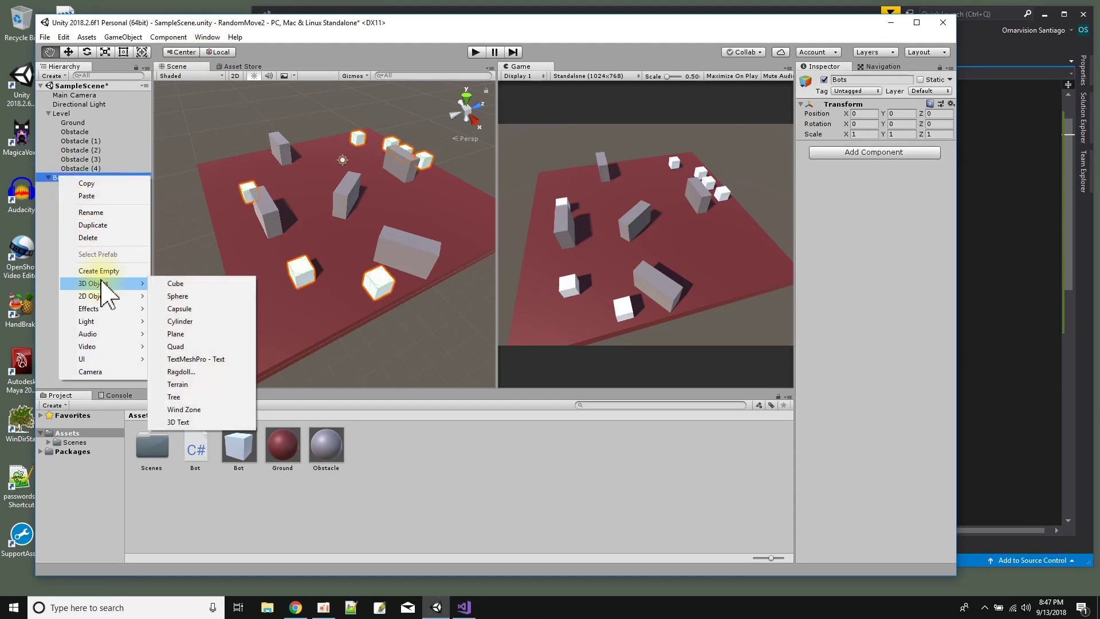
left_click(199, 297)
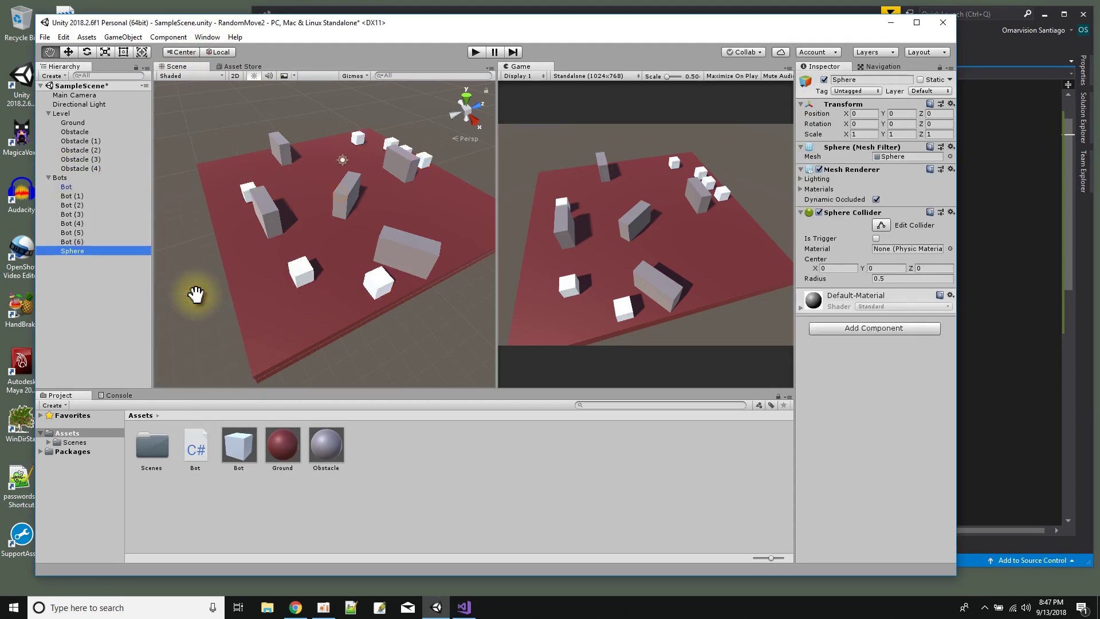
double_click(72, 251)
scroll(282, 234, "down", 5)
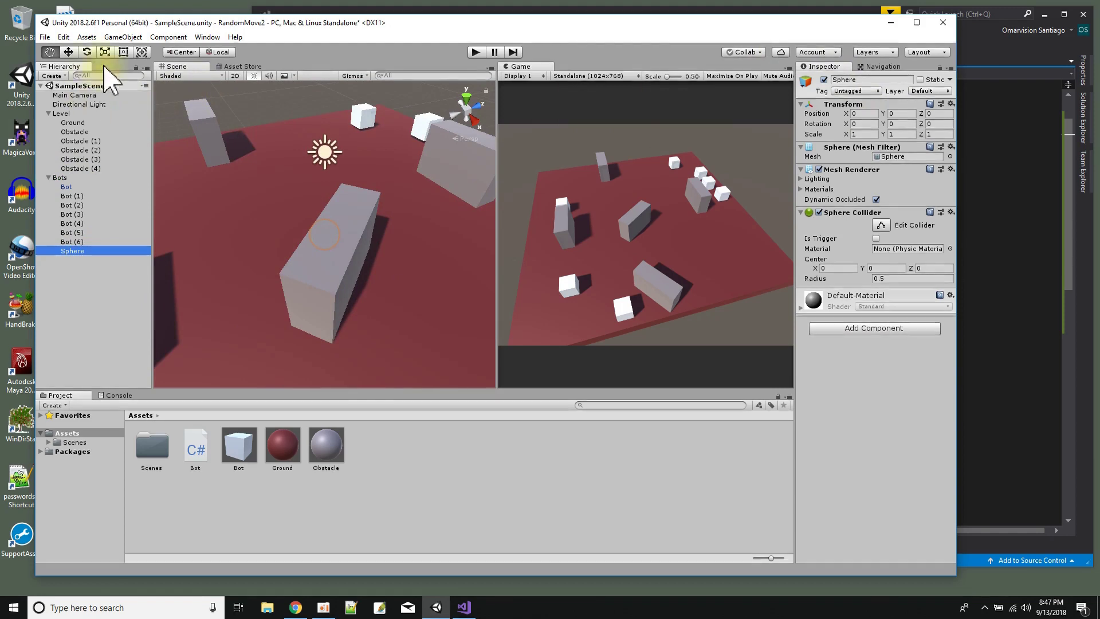
left_click(69, 52)
left_click_drag(327, 216, 244, 180)
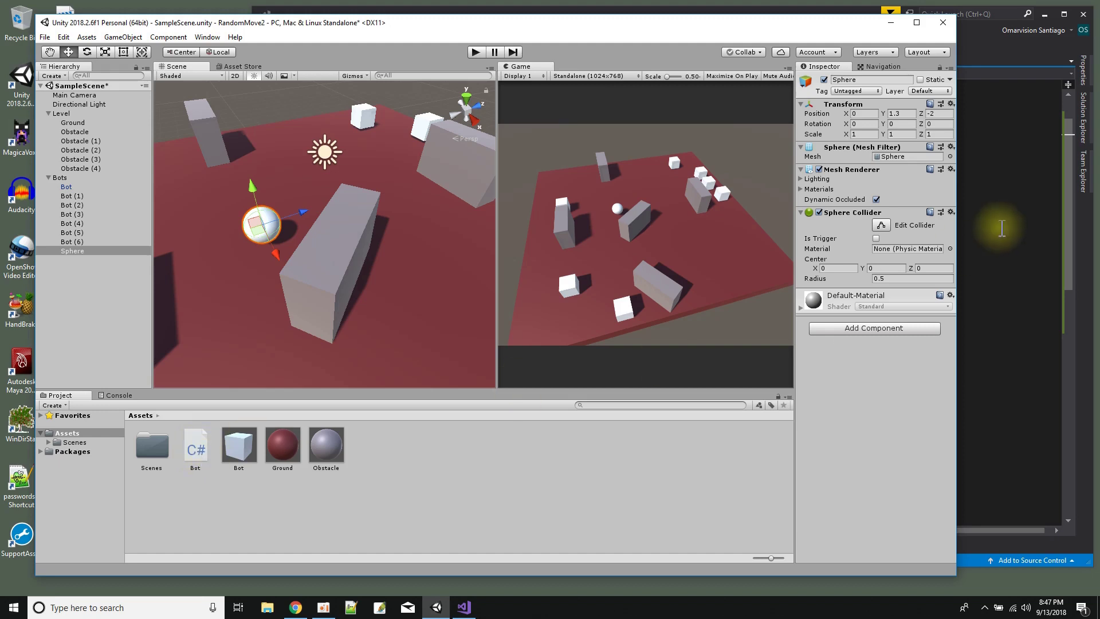
left_click(1020, 222)
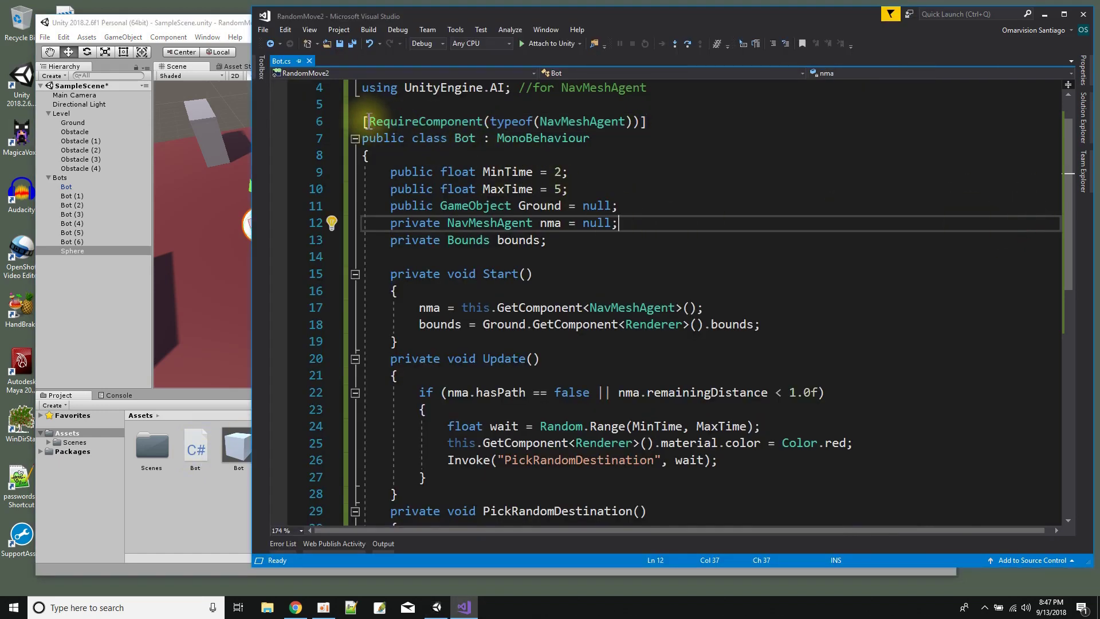
left_click_drag(365, 121, 653, 123)
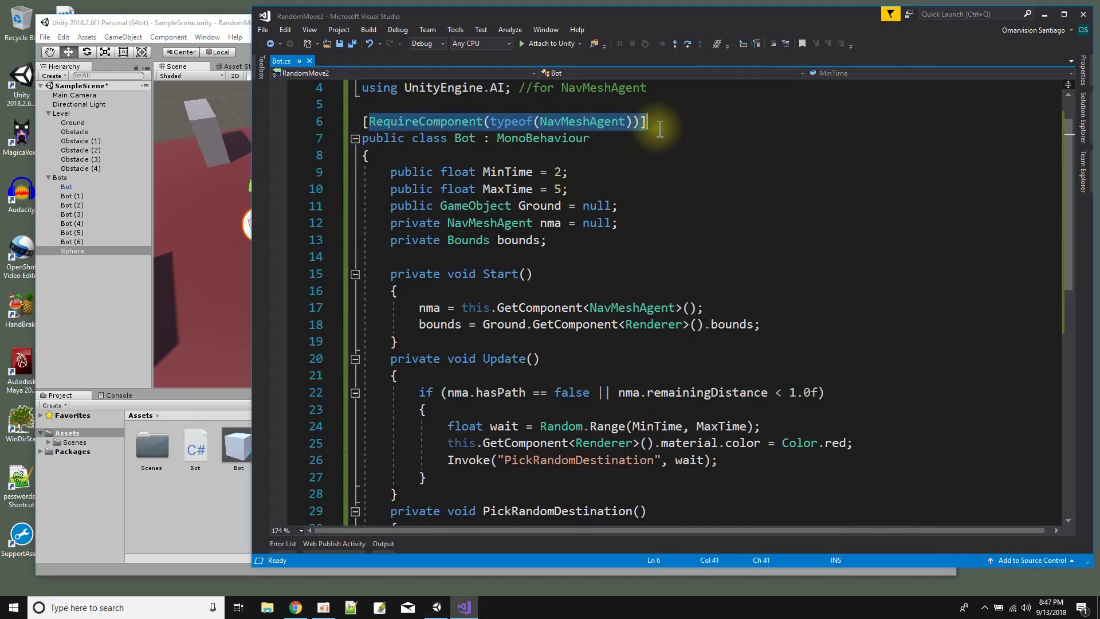
left_click(222, 21)
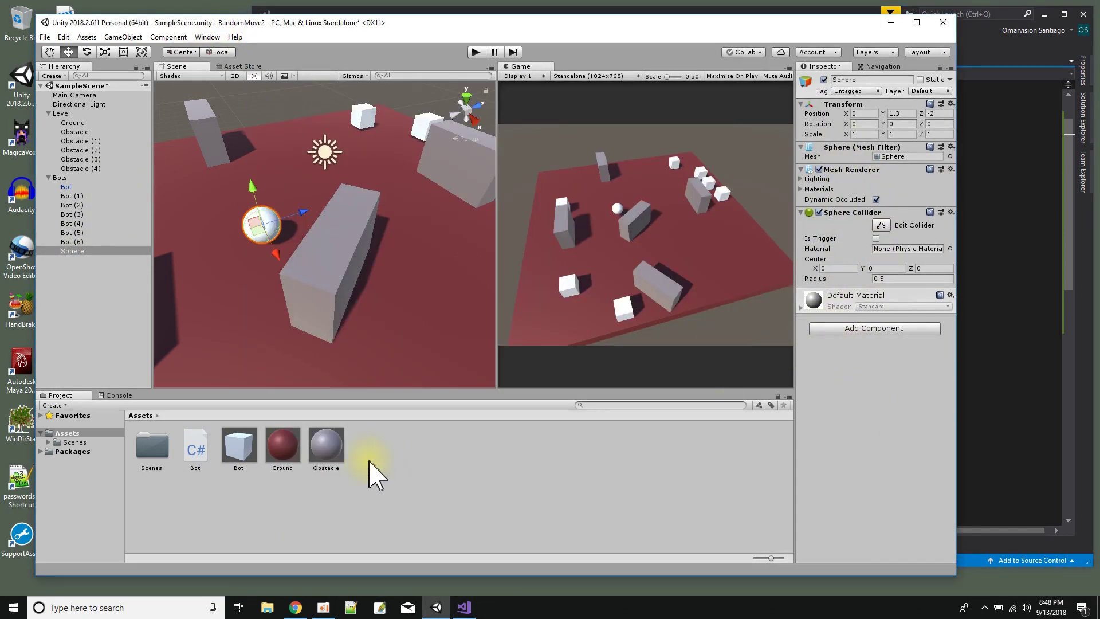
left_click_drag(201, 452, 848, 389)
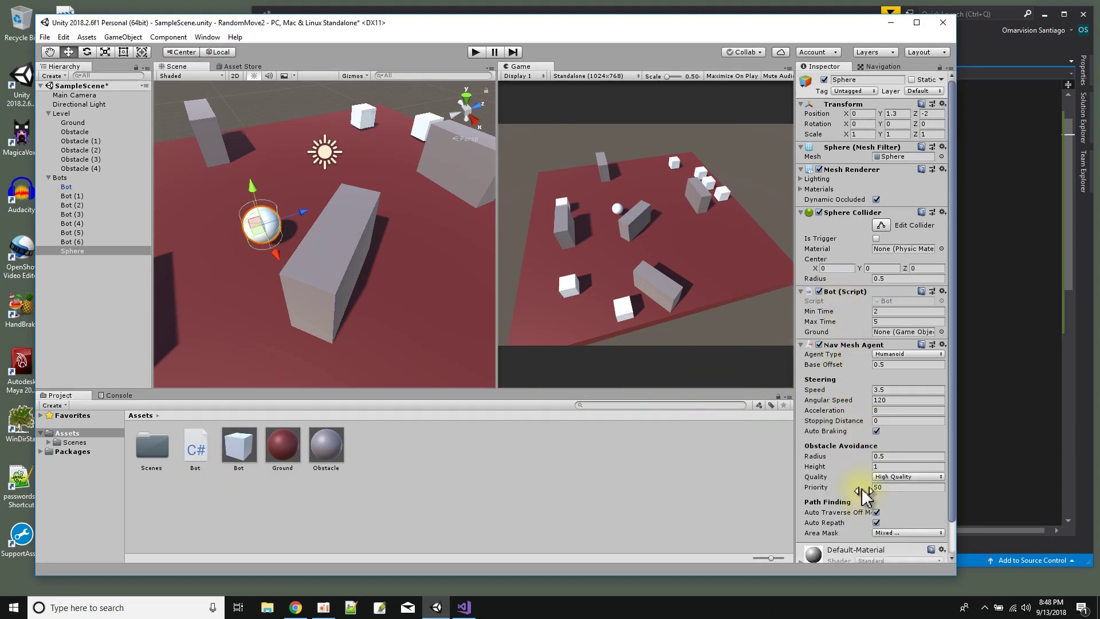
right_click(75, 251)
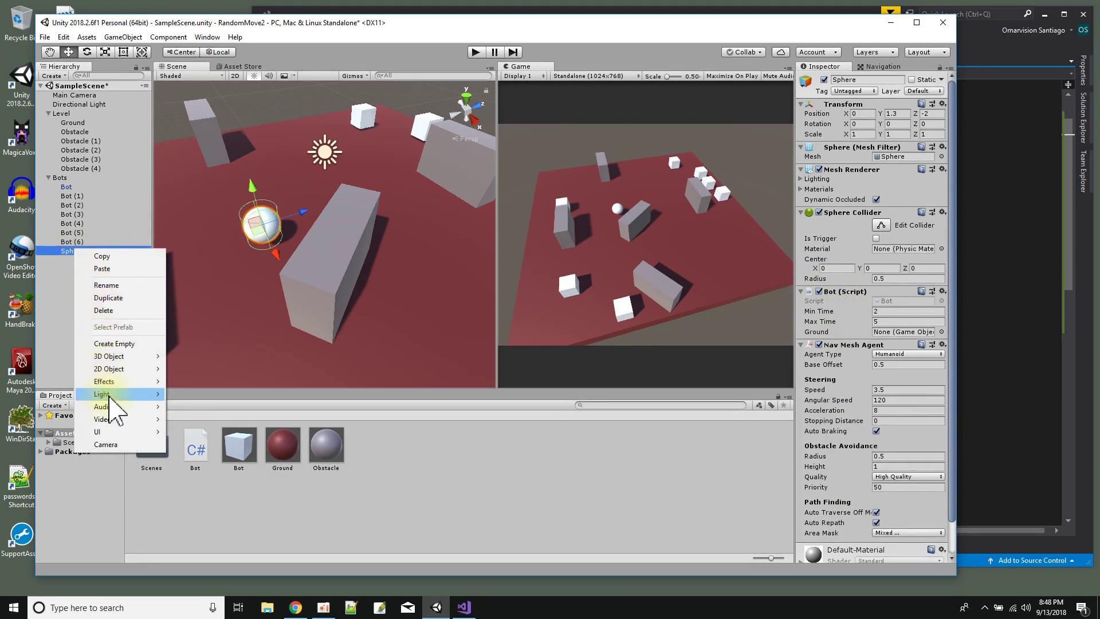
left_click(112, 311)
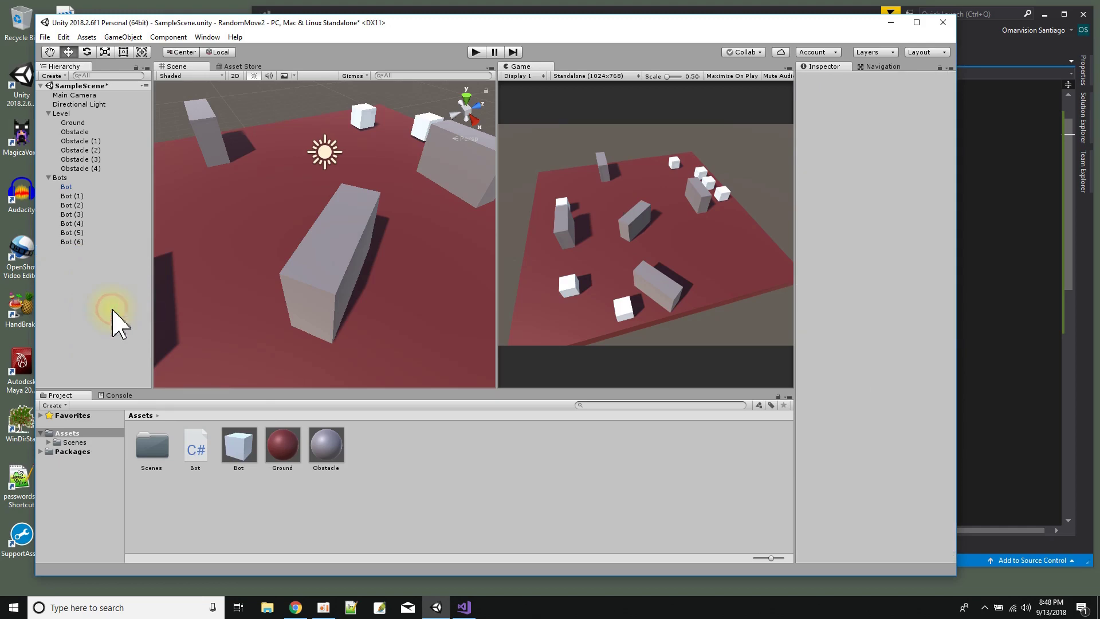
left_click(980, 218)
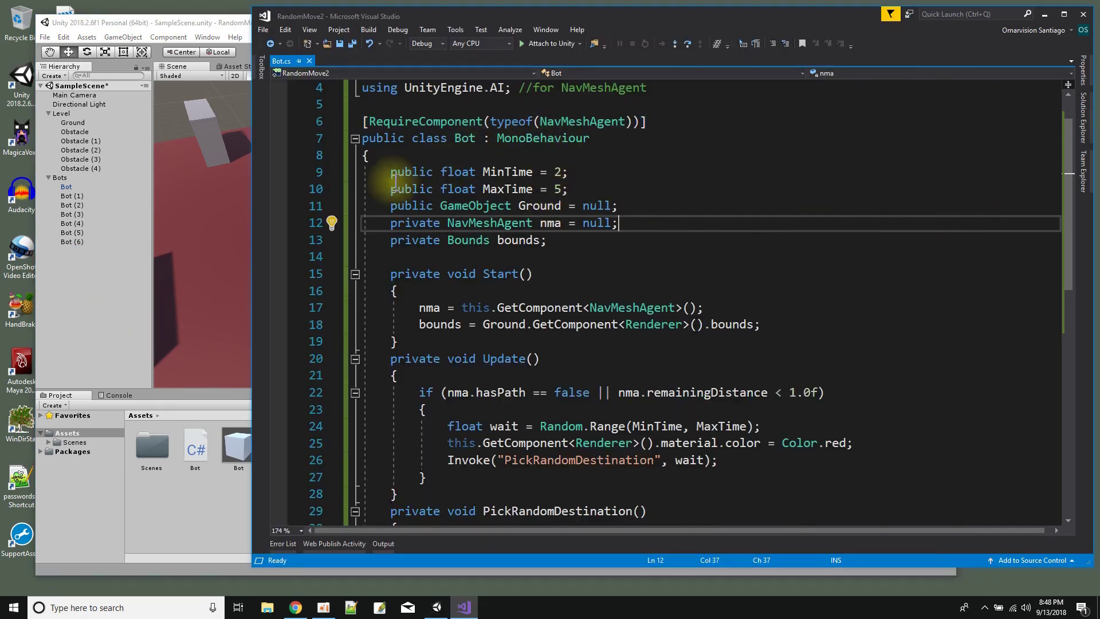
left_click_drag(389, 171, 631, 204)
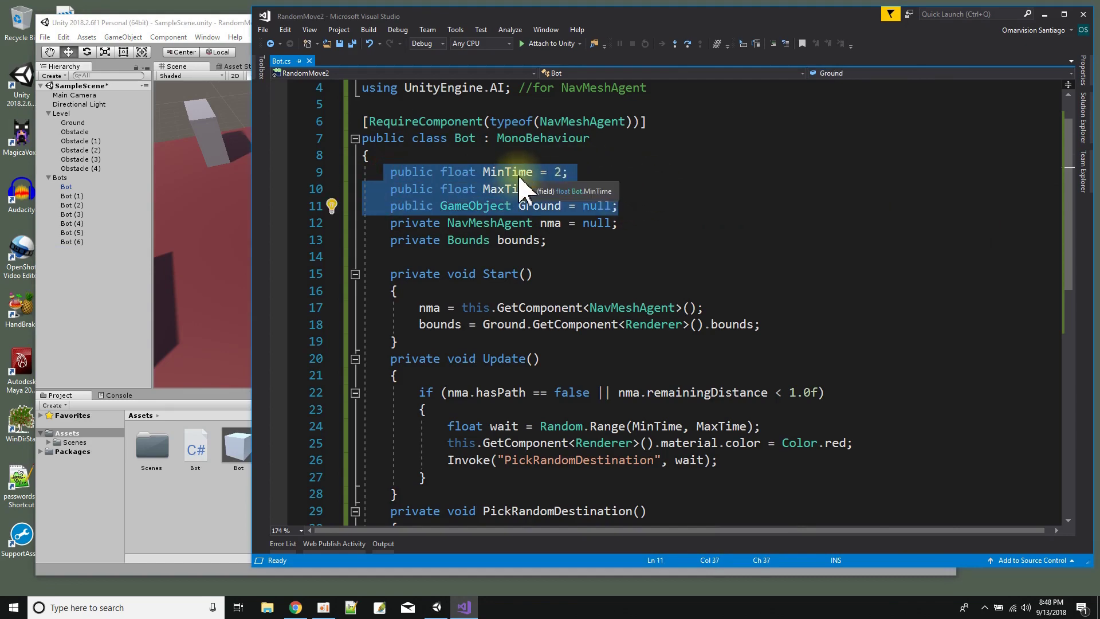
left_click(205, 24)
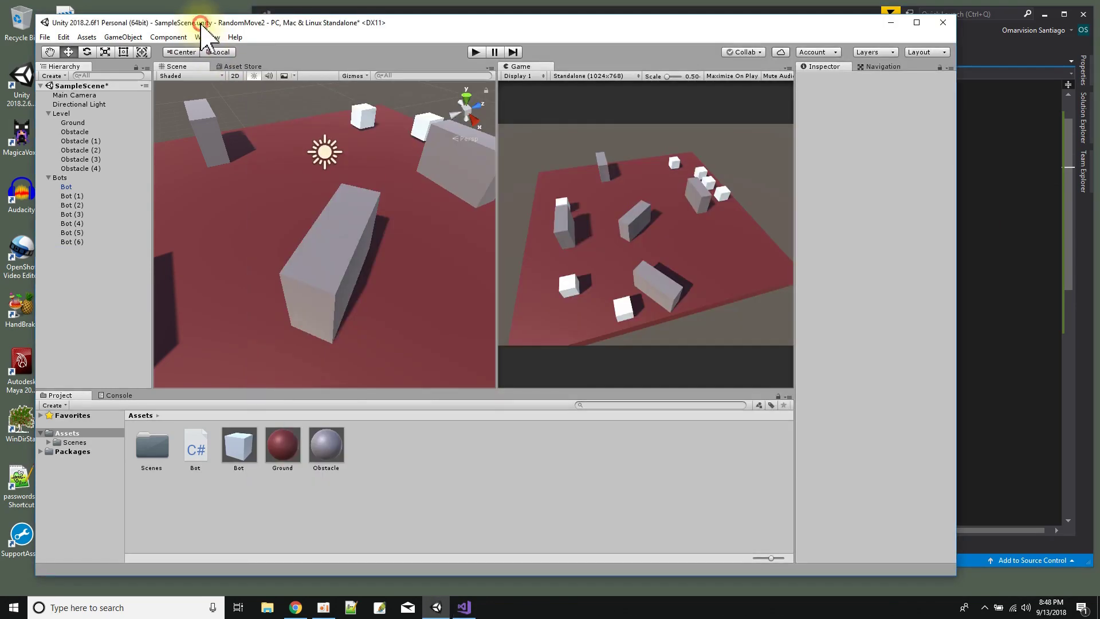
left_click(66, 188)
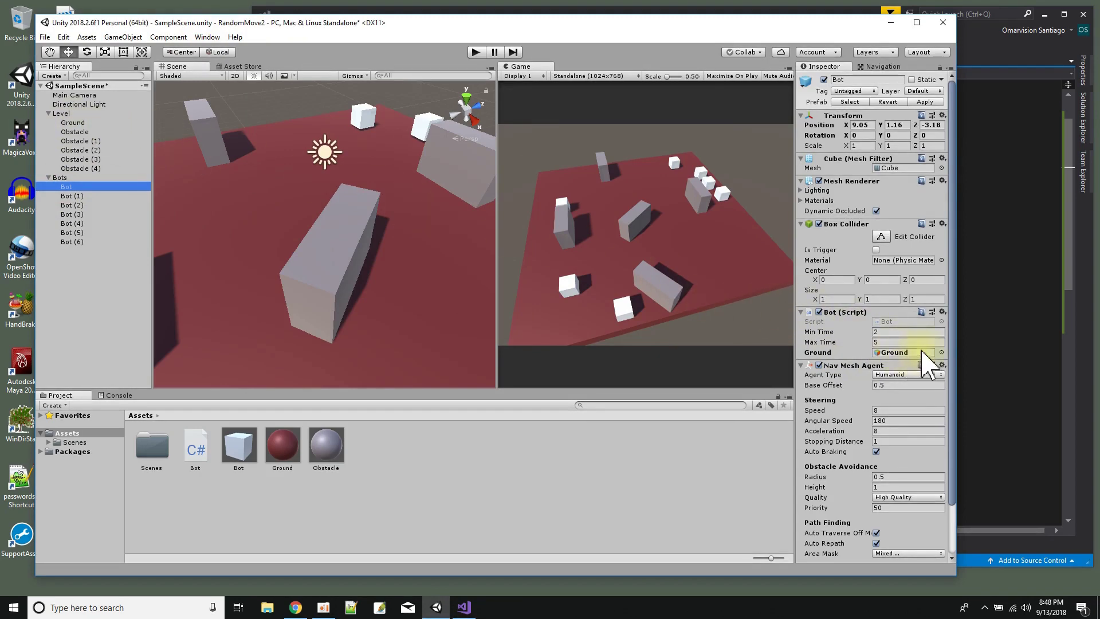
left_click(986, 320)
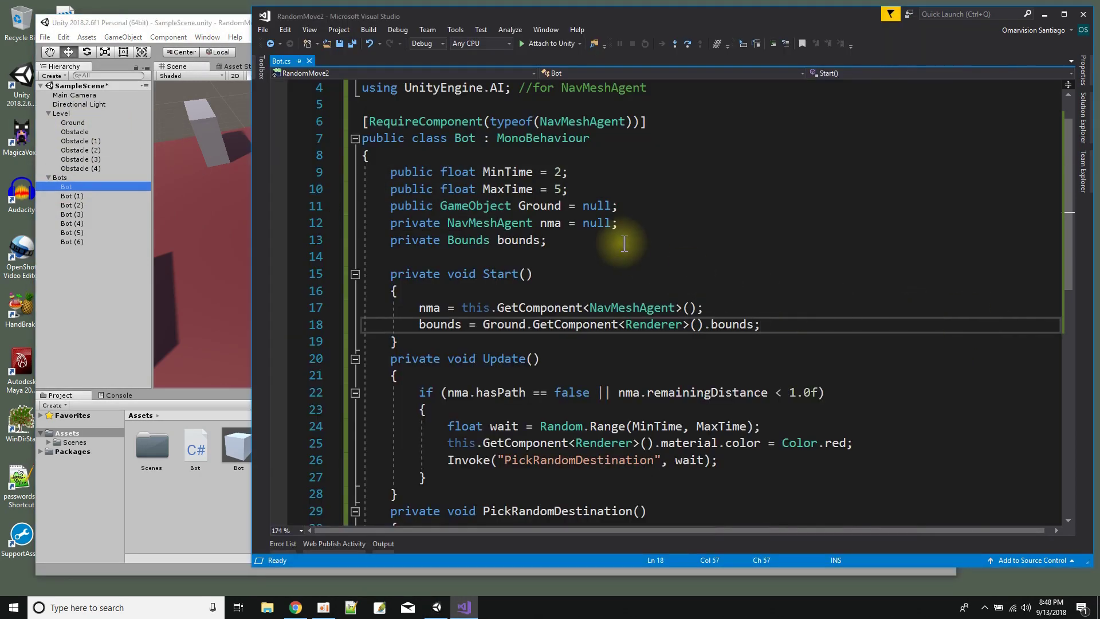
scroll(490, 240, "down", 1)
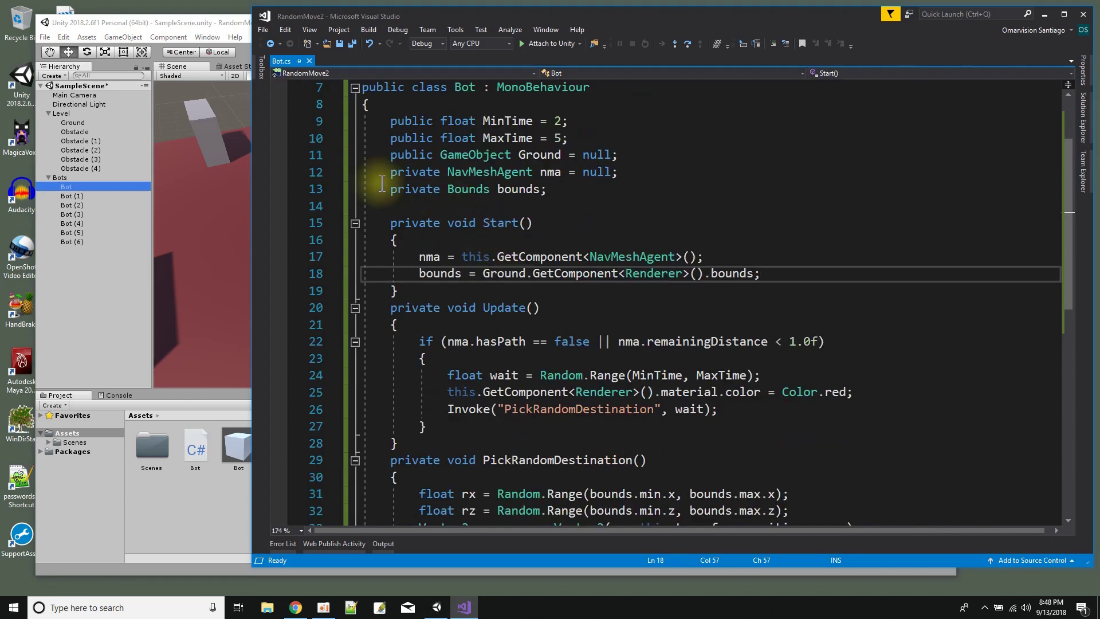
left_click_drag(384, 172, 559, 191)
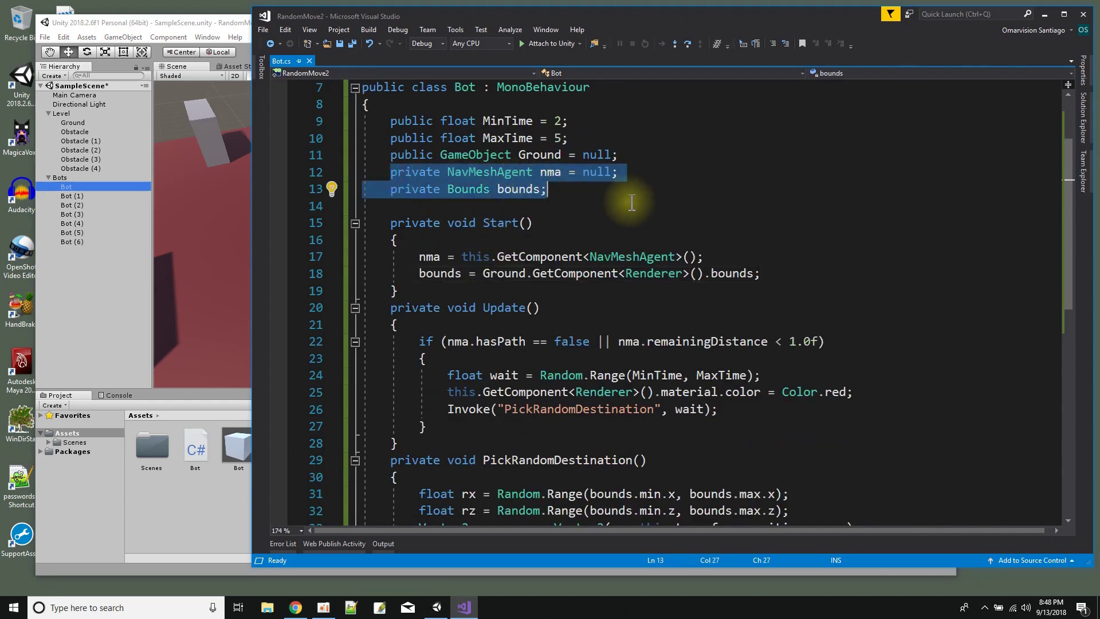
scroll(627, 201, "down", 1)
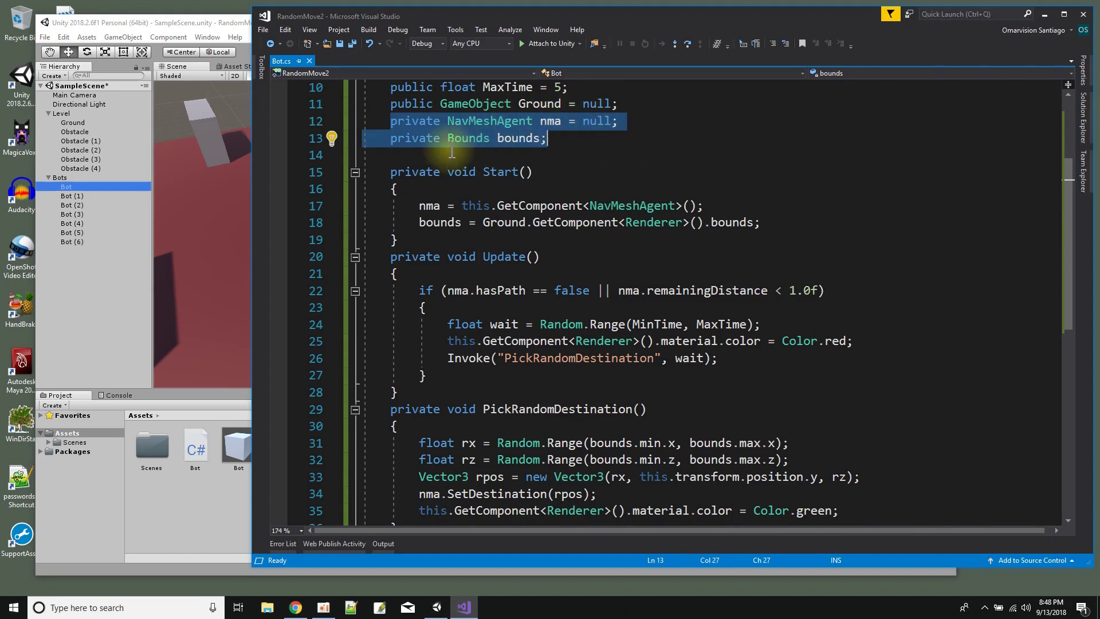
mouse_move(454, 145)
mouse_move(512, 148)
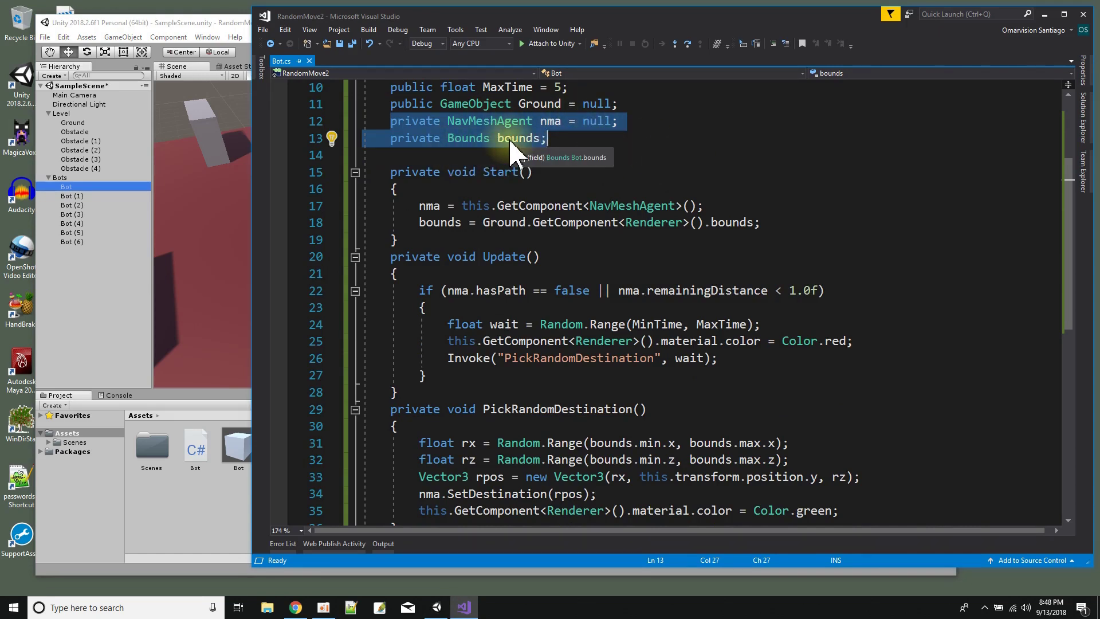
left_click(382, 172)
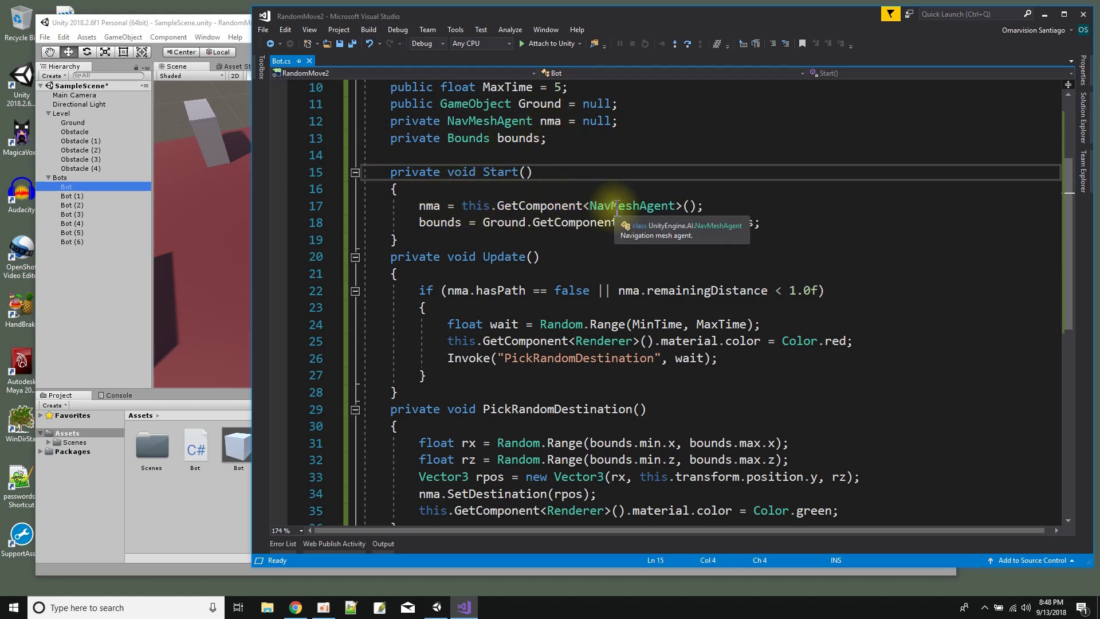
left_click(416, 207)
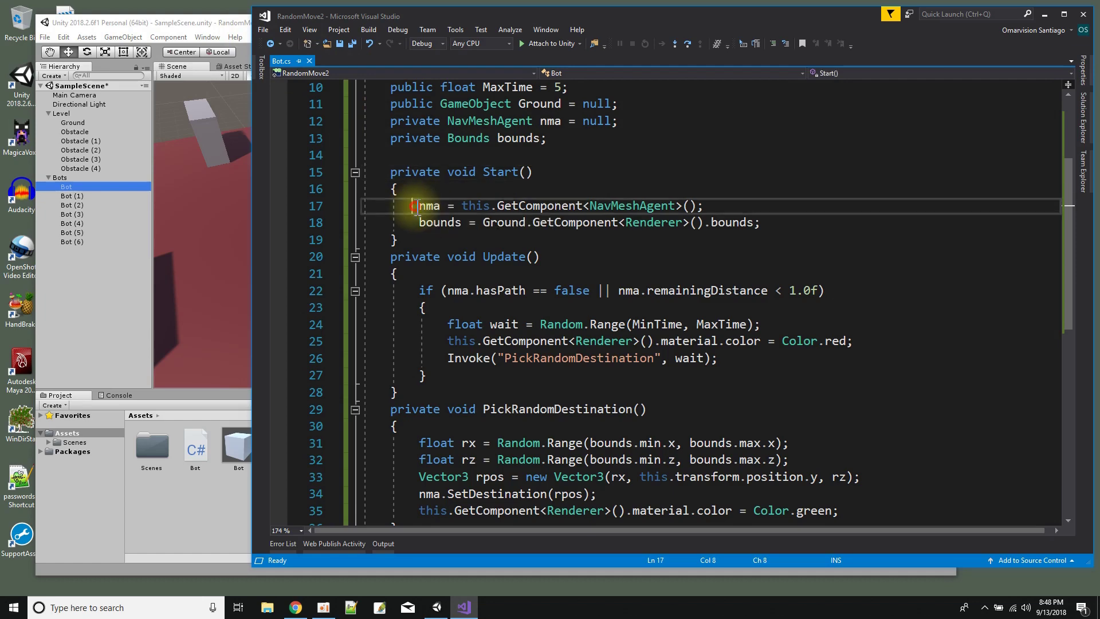
left_click_drag(416, 207, 705, 207)
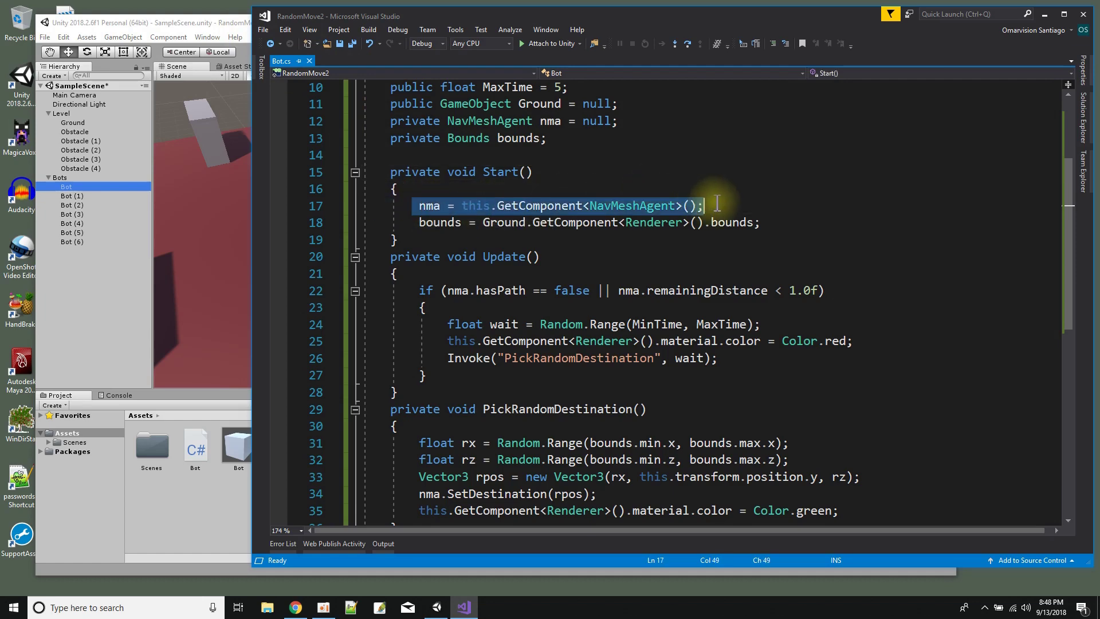
left_click(190, 18)
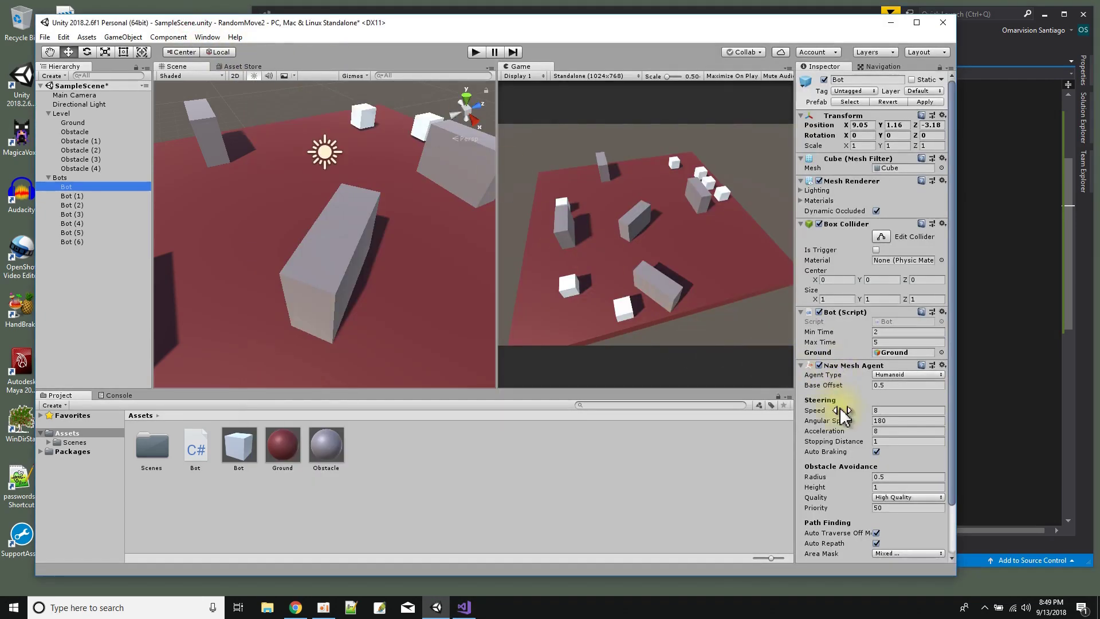
left_click(988, 309)
left_click(432, 223)
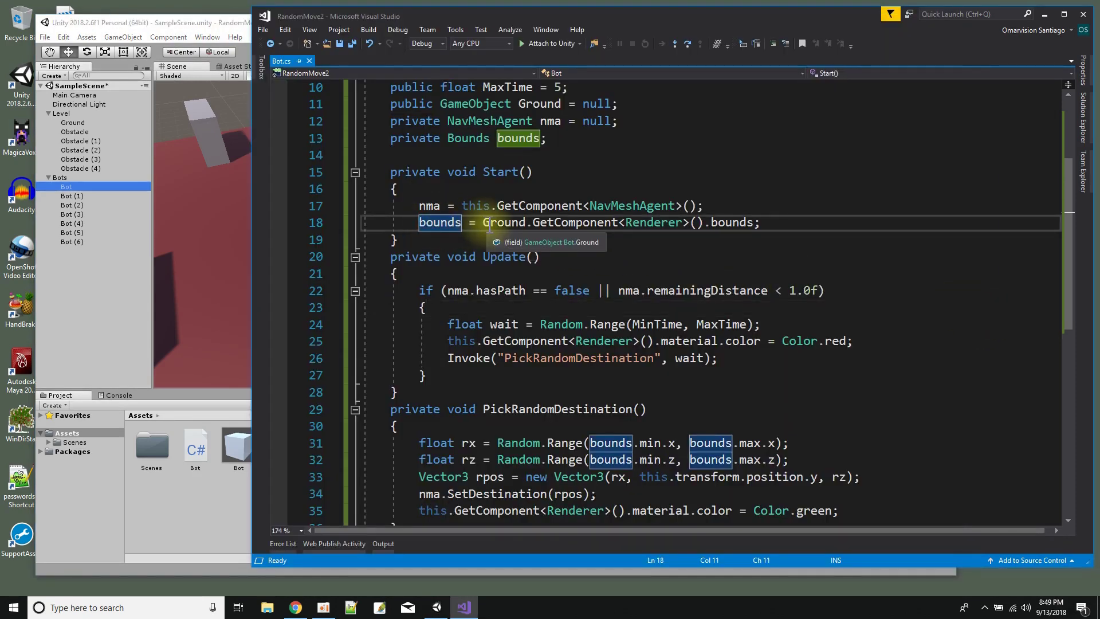
double_click(503, 225)
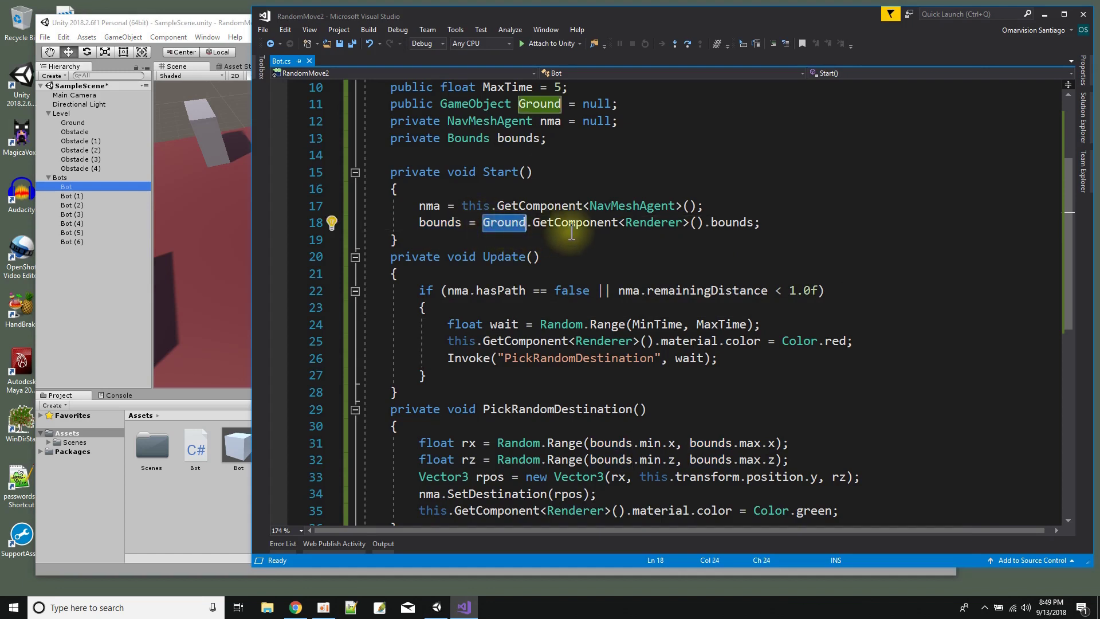
double_click(634, 226)
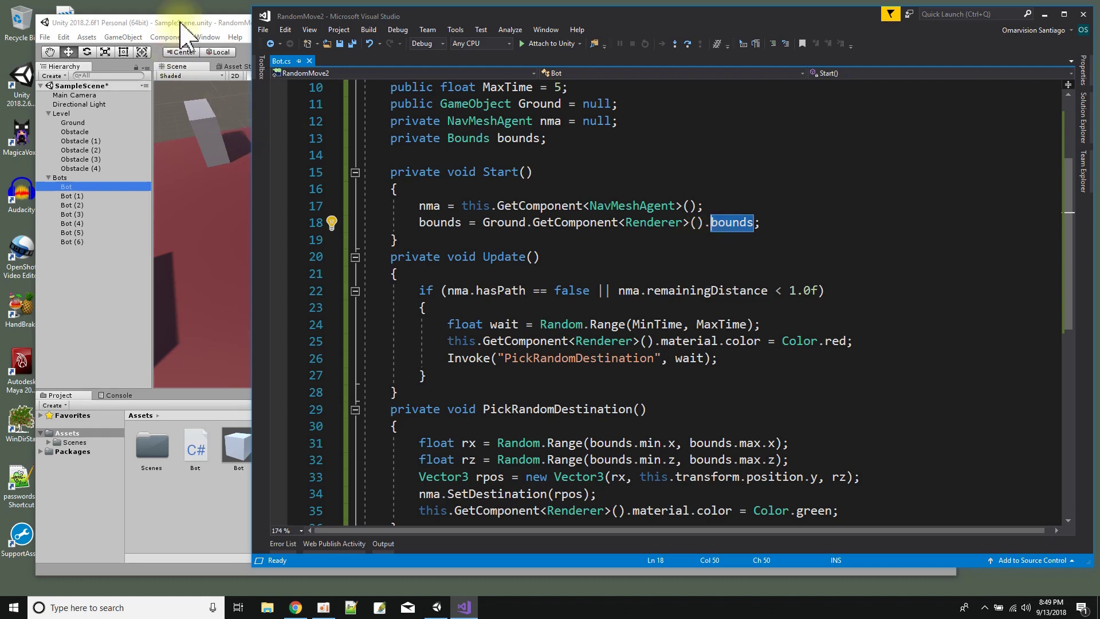
left_click(214, 22)
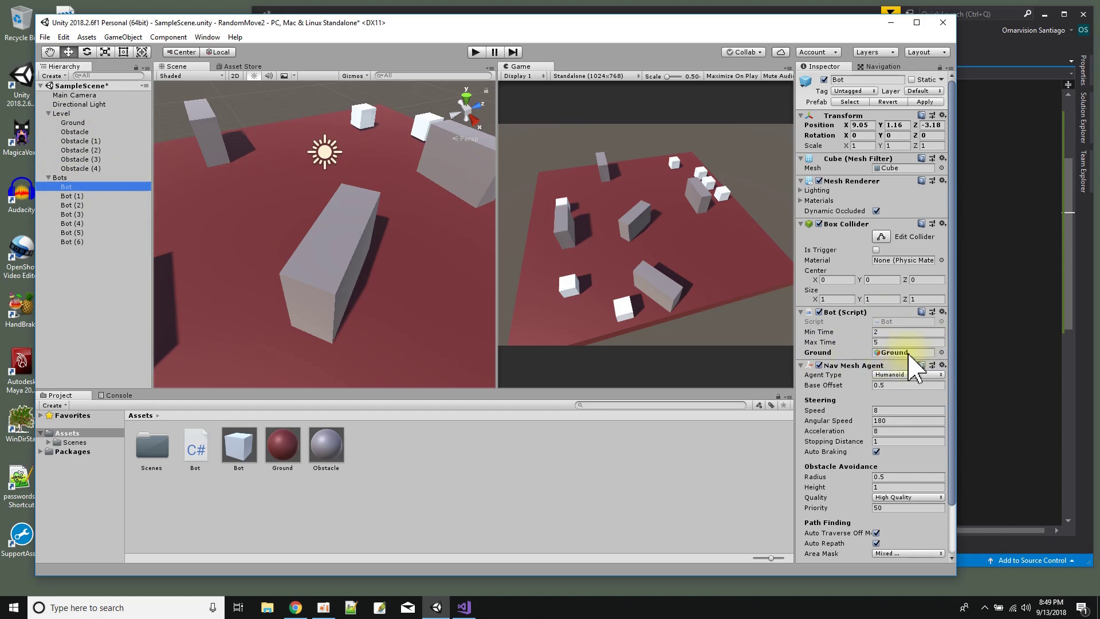
left_click(993, 286)
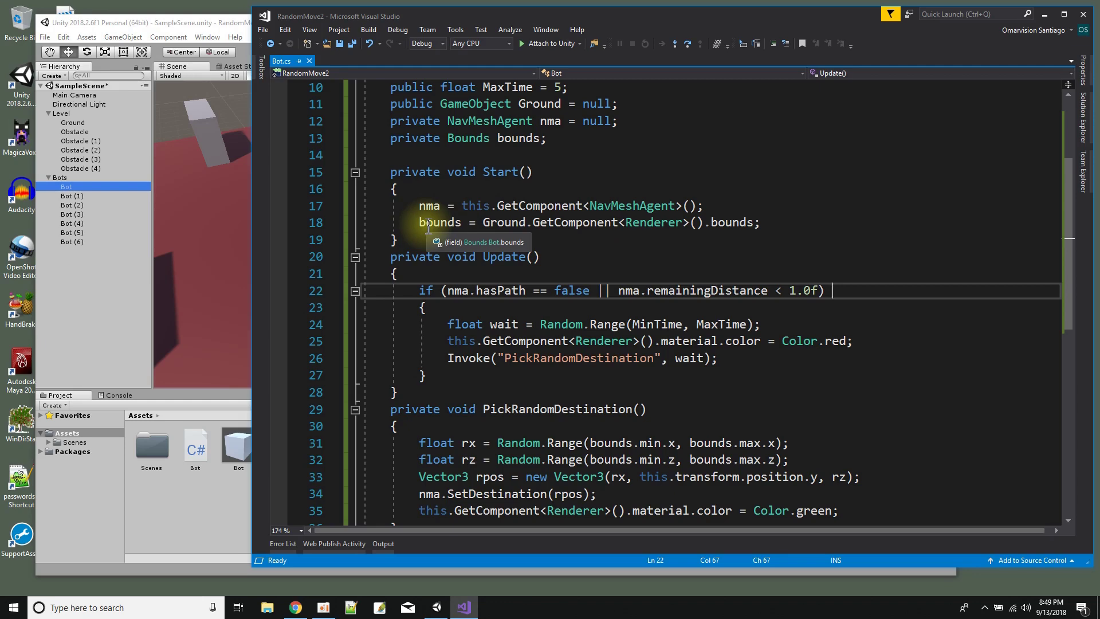
scroll(654, 233, "down", 2)
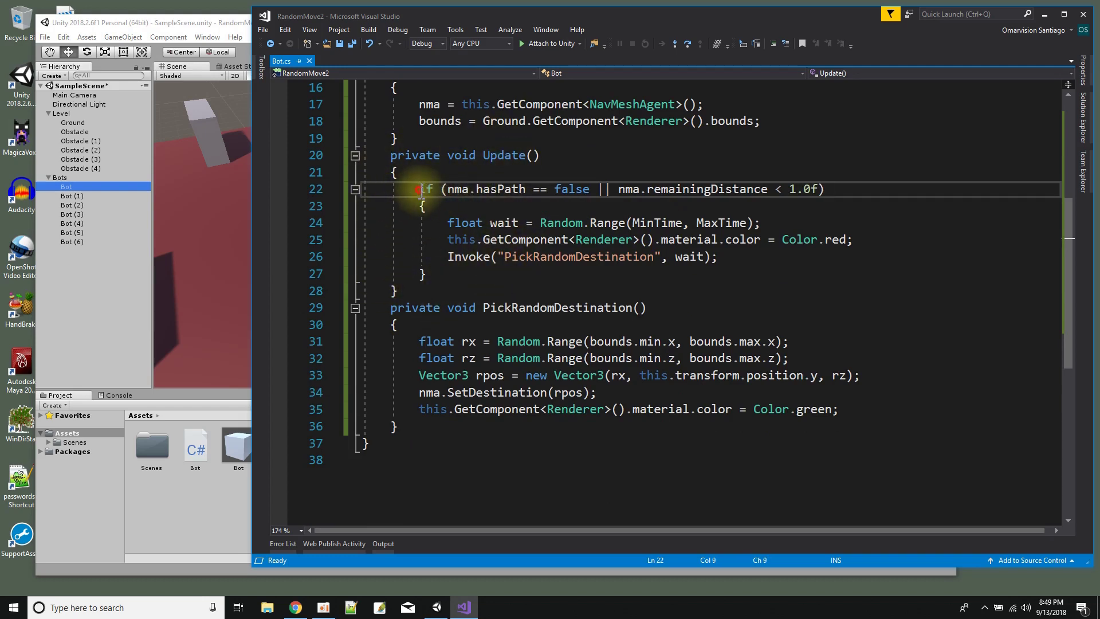
left_click_drag(421, 189, 831, 189)
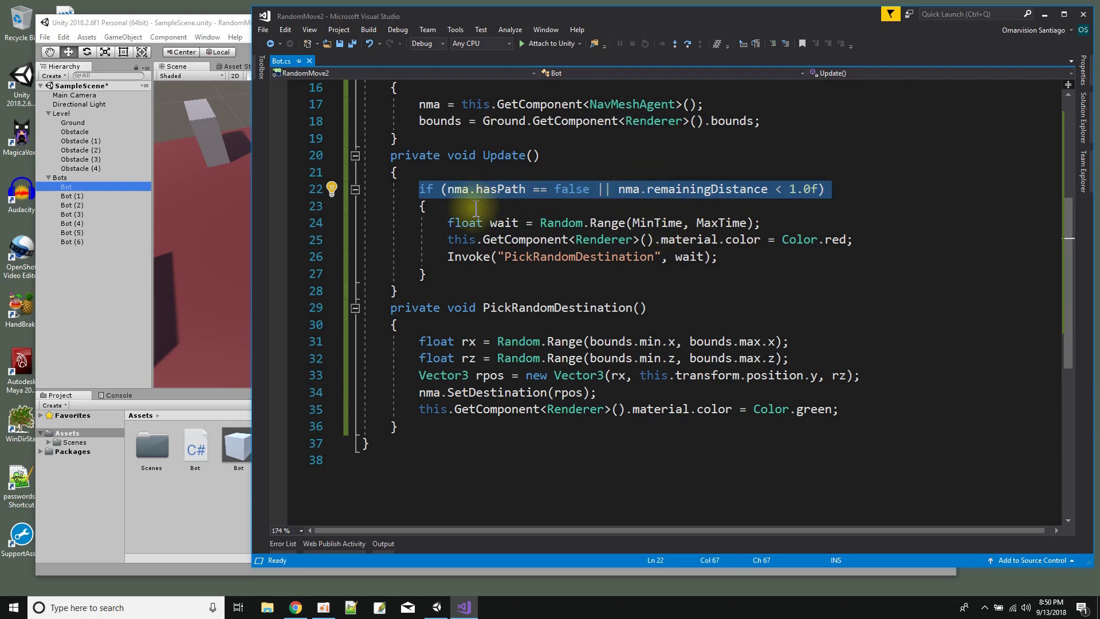
Bring Unity back to the front and zoom out the Scene view over the whole level.
left_click(210, 24)
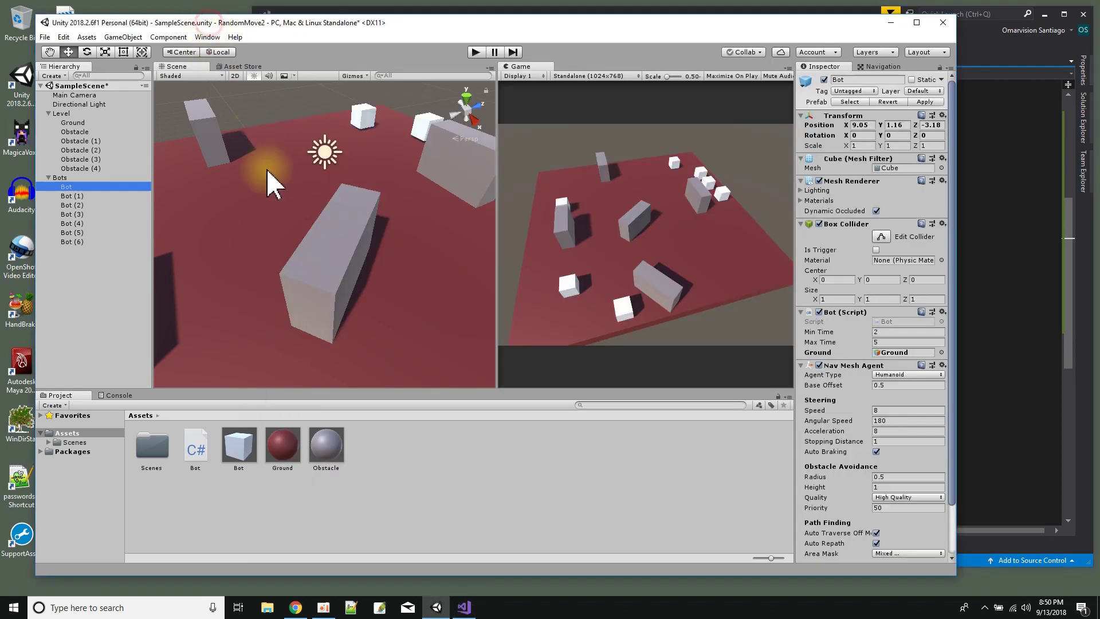
scroll(273, 221, "down", 5)
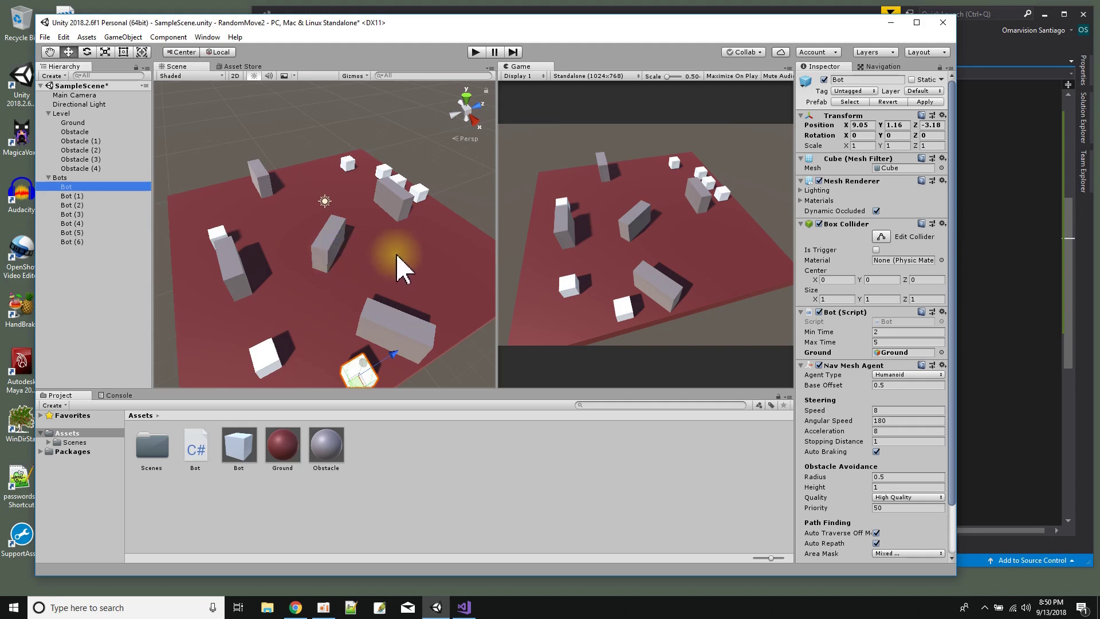
left_click(995, 199)
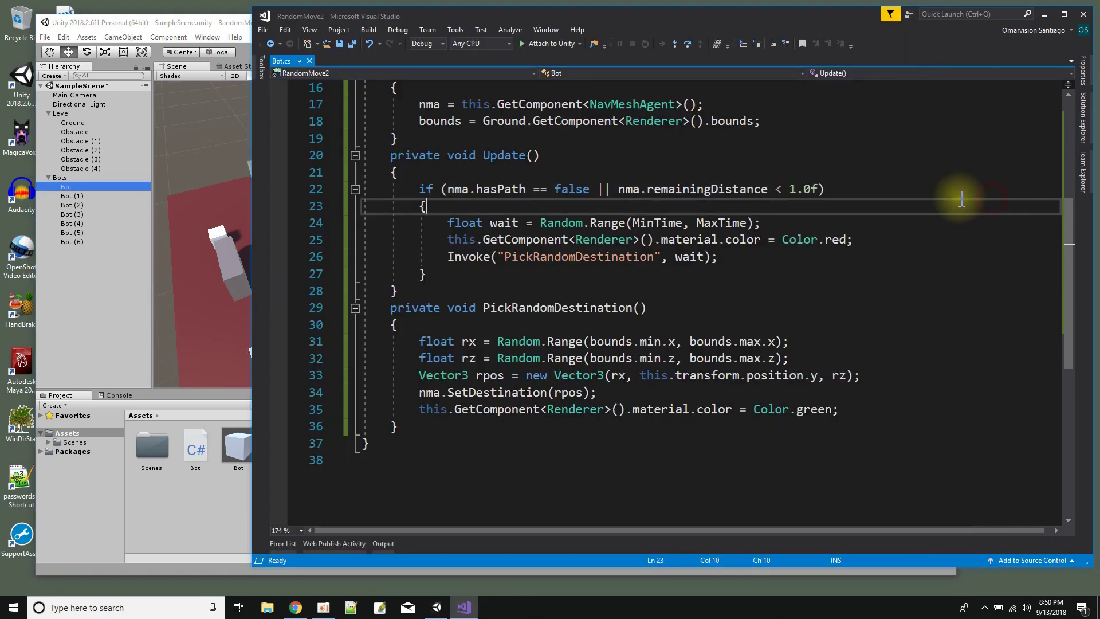
double_click(624, 189)
left_click_drag(648, 194, 820, 198)
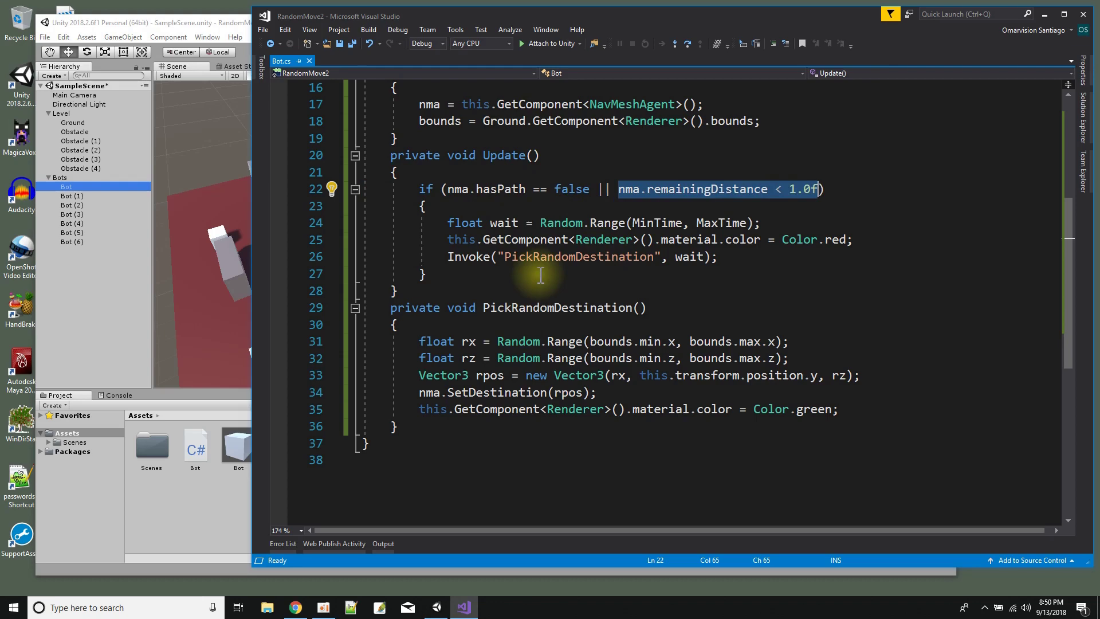
scroll(517, 261, "down", 1)
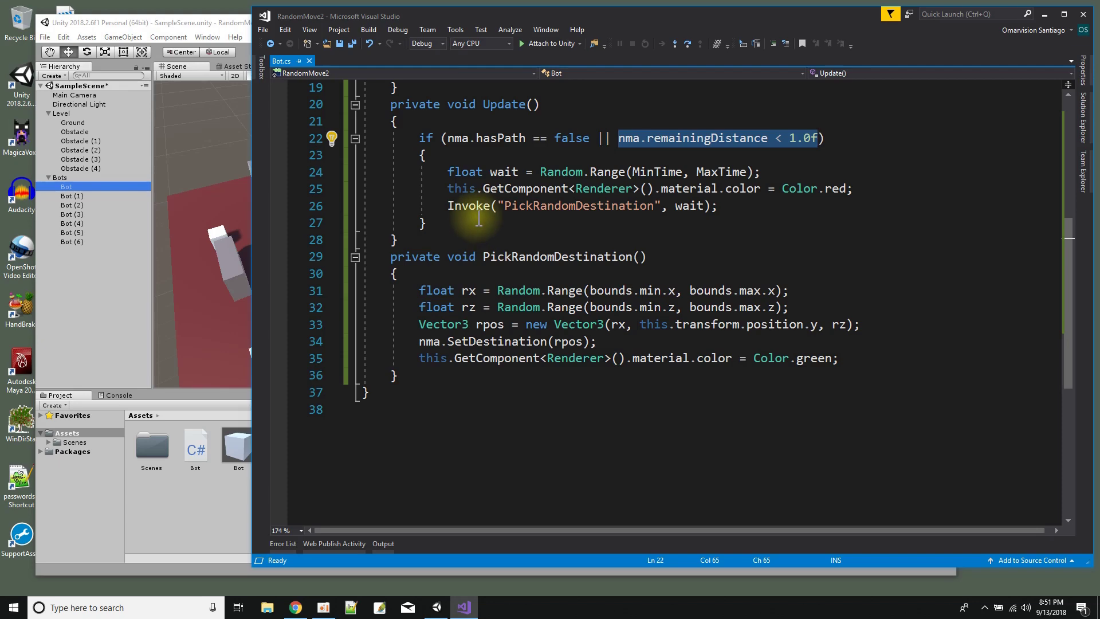
scroll(505, 235, "up", 5)
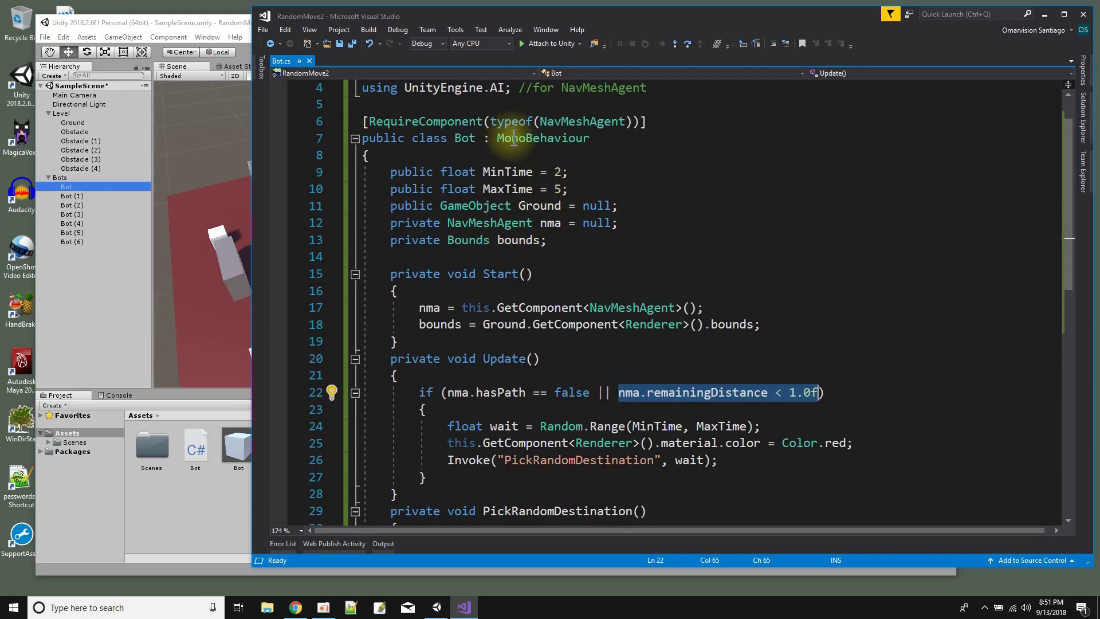
scroll(668, 270, "down", 4)
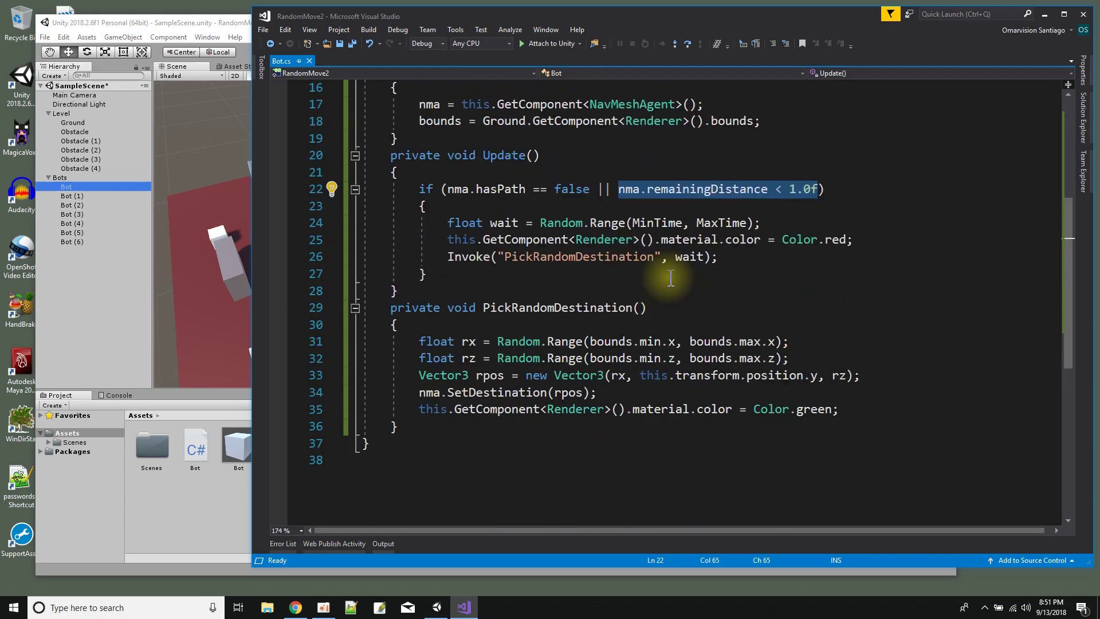
mouse_move(479, 263)
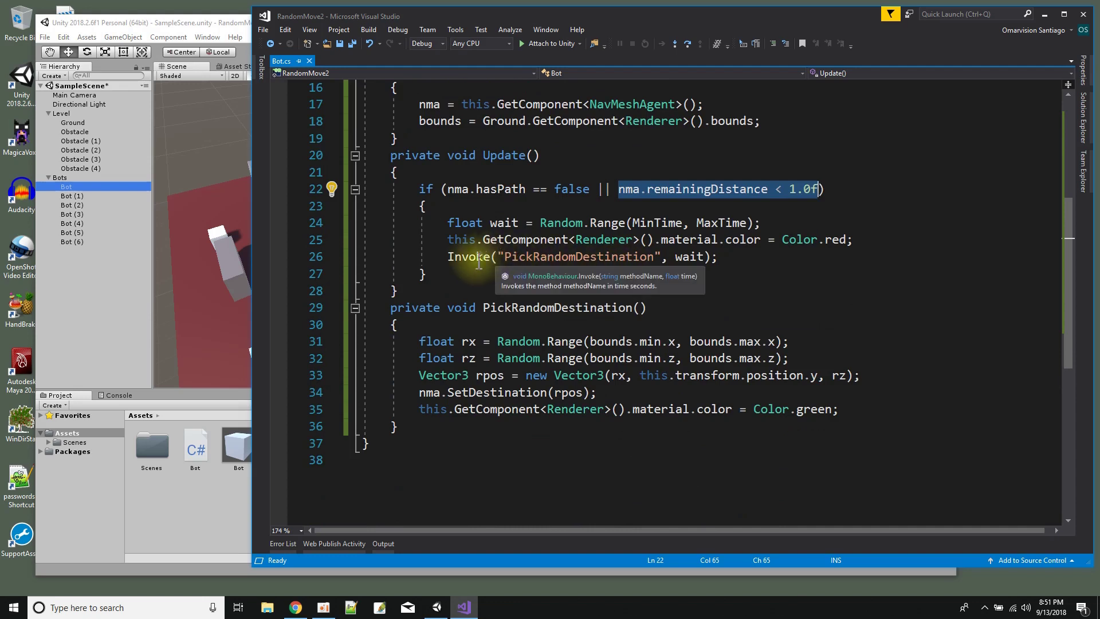
left_click_drag(498, 256, 663, 259)
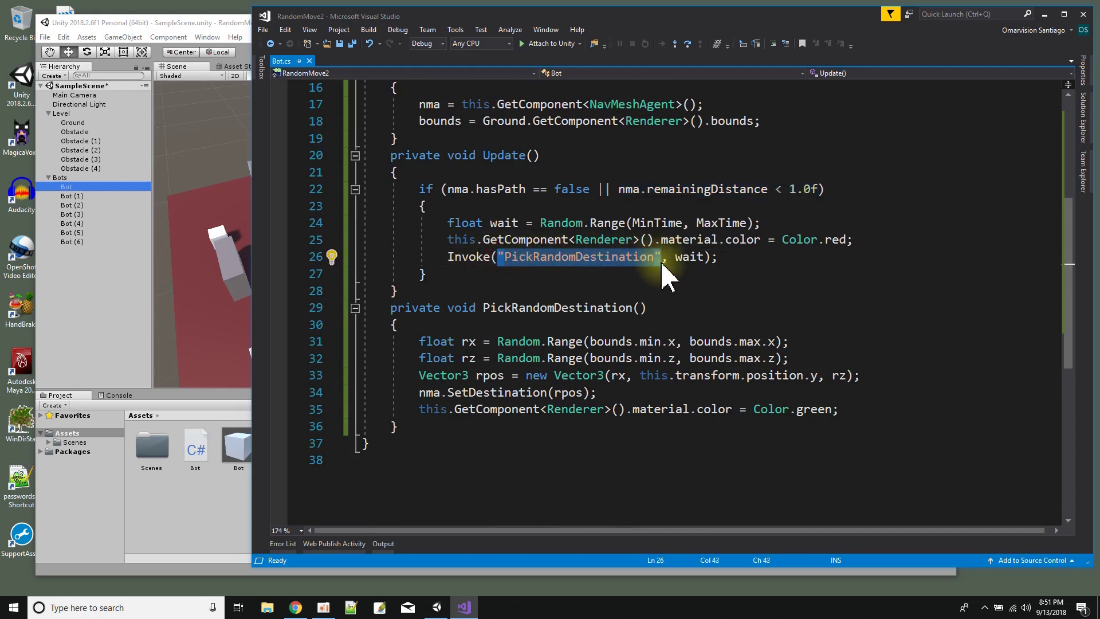
double_click(691, 256)
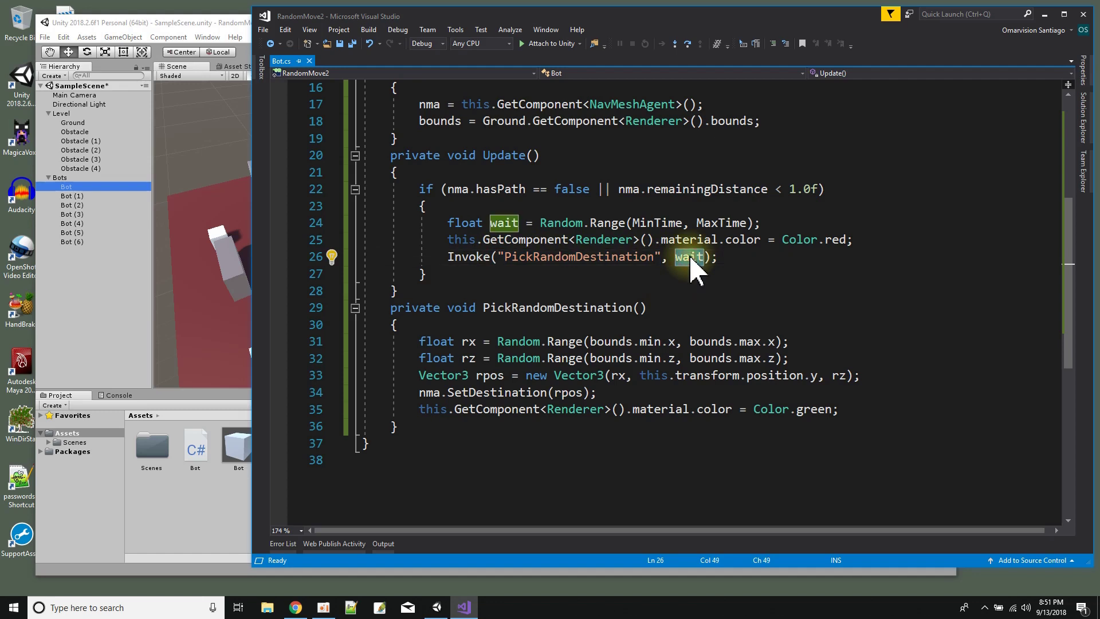
left_click(503, 222)
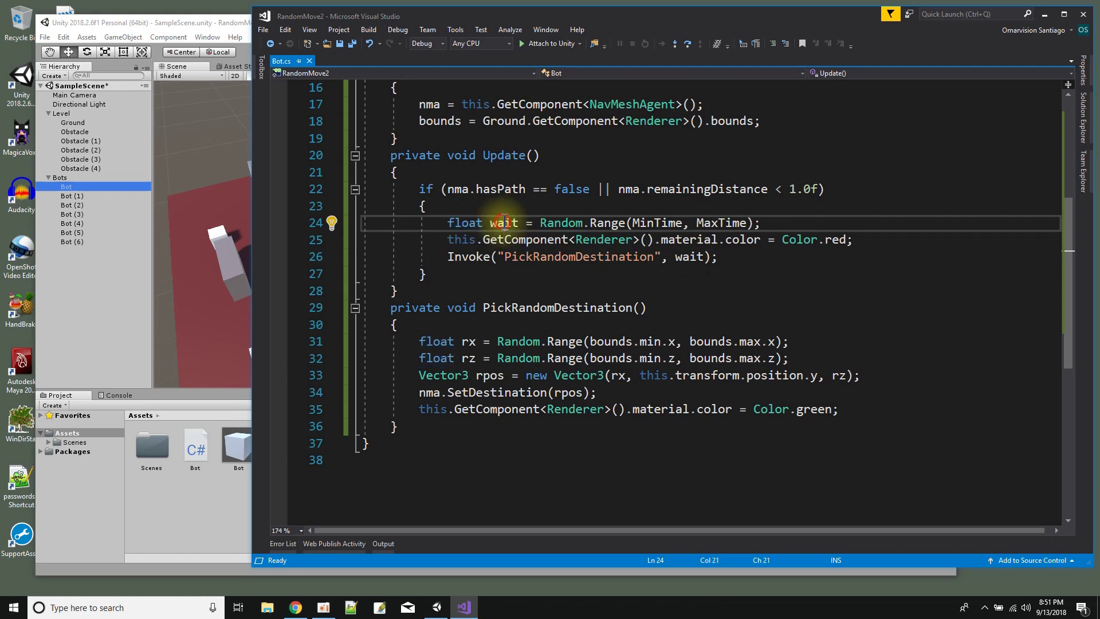
double_click(503, 222)
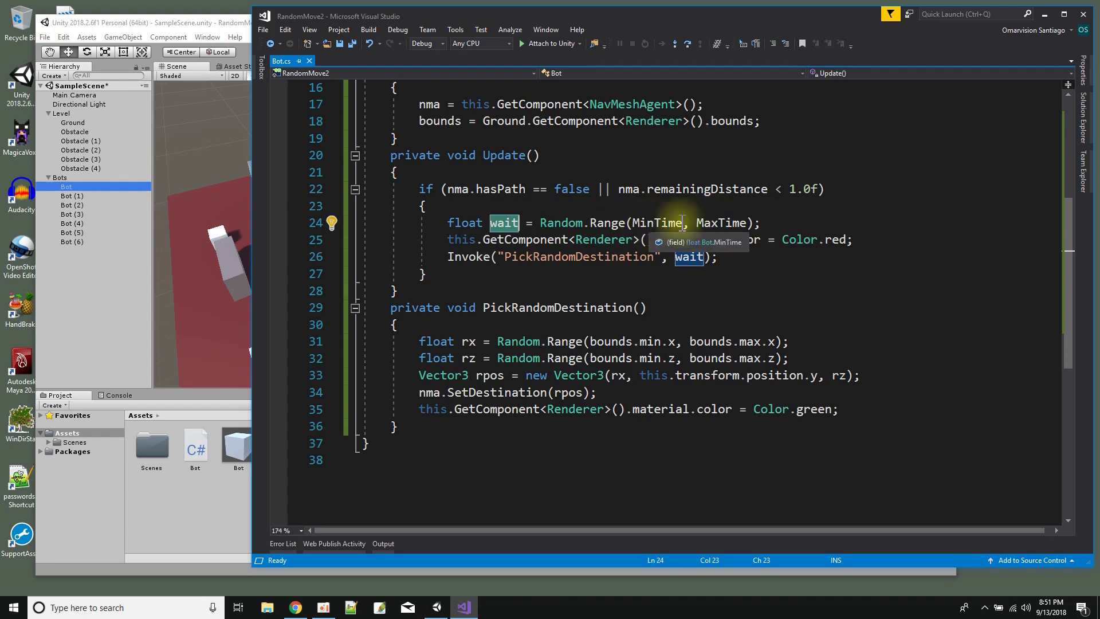
left_click(200, 15)
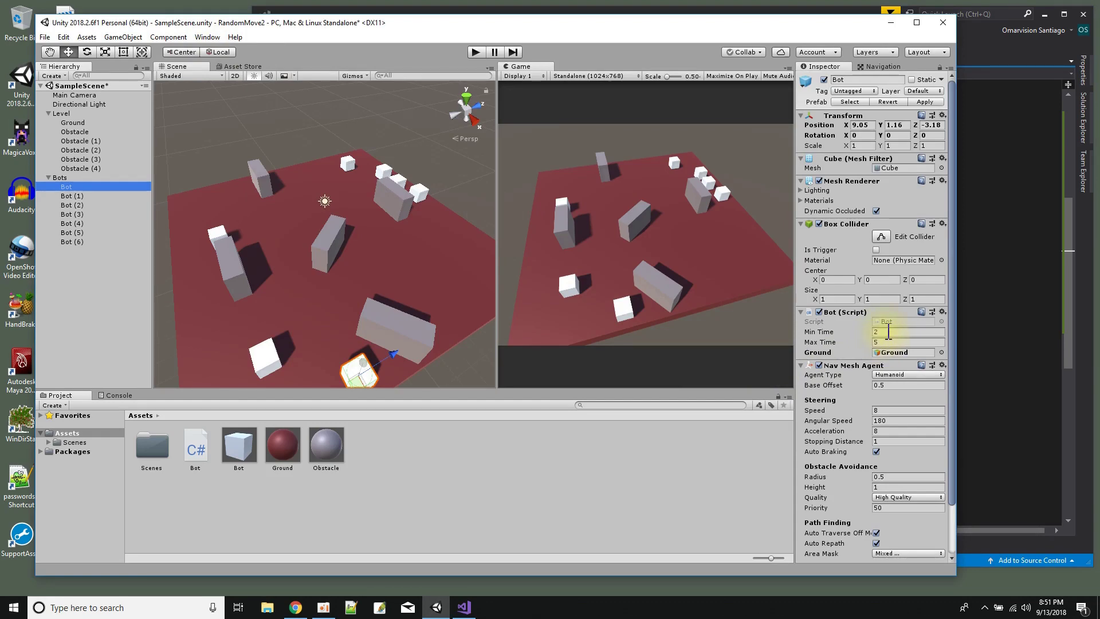
left_click(994, 295)
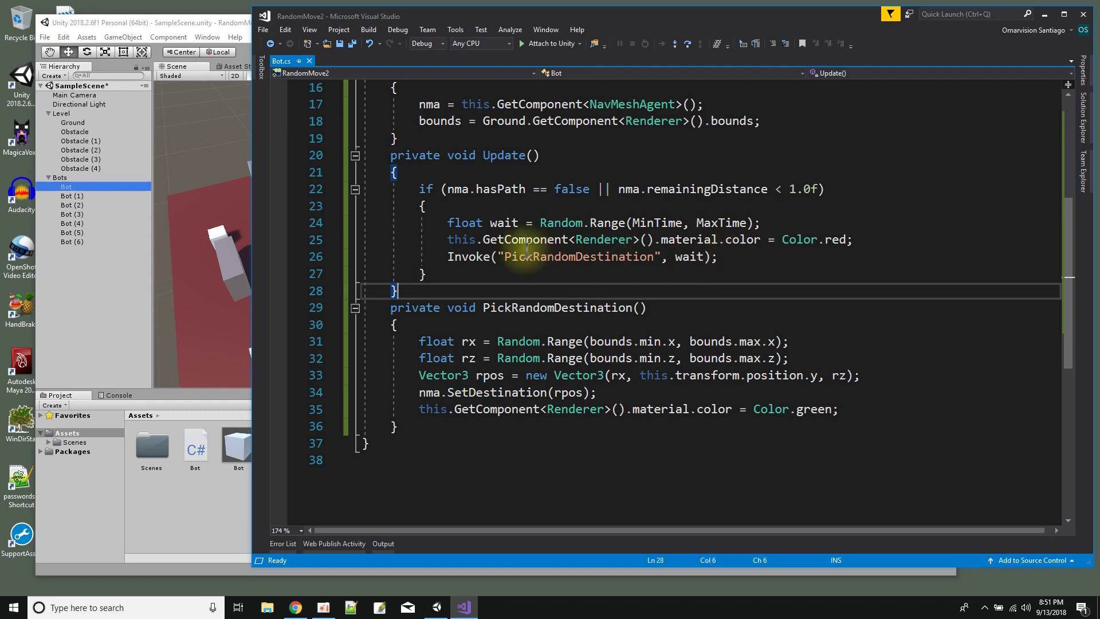
left_click_drag(448, 239, 855, 245)
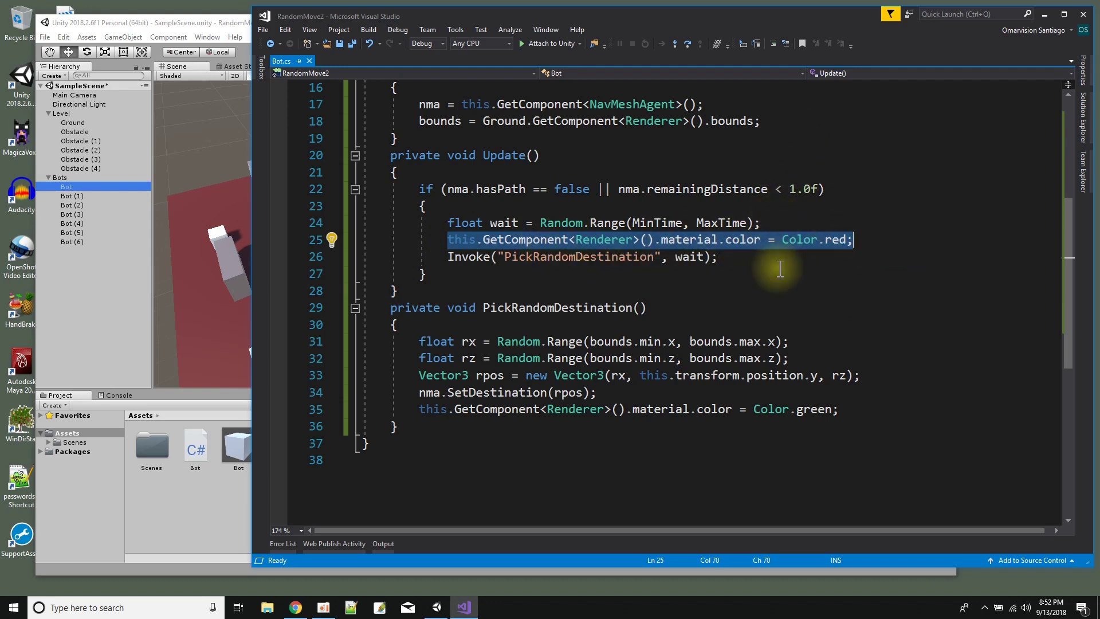
Highlight the PickRandomDestination method name and its rx and rz random values.
scroll(734, 267, "down", 2)
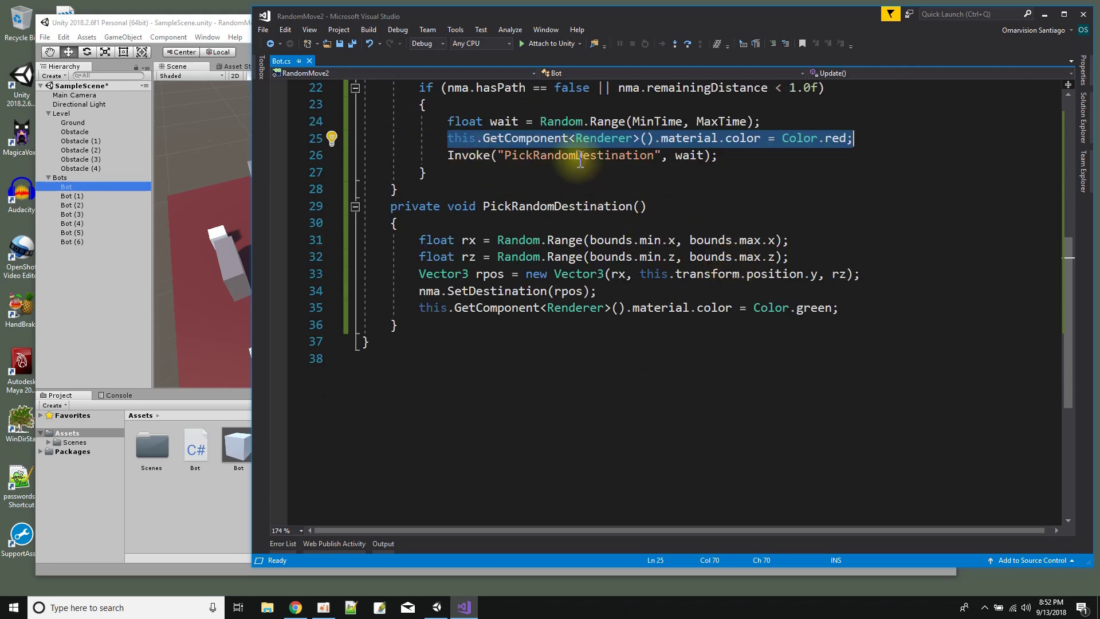
left_click(502, 211)
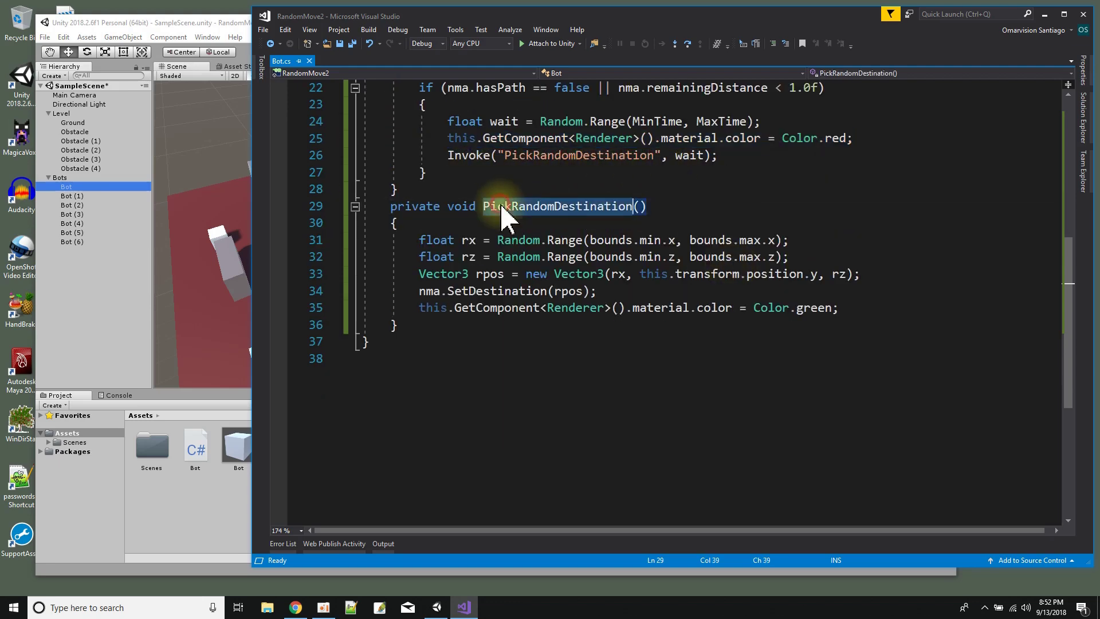
double_click(503, 211)
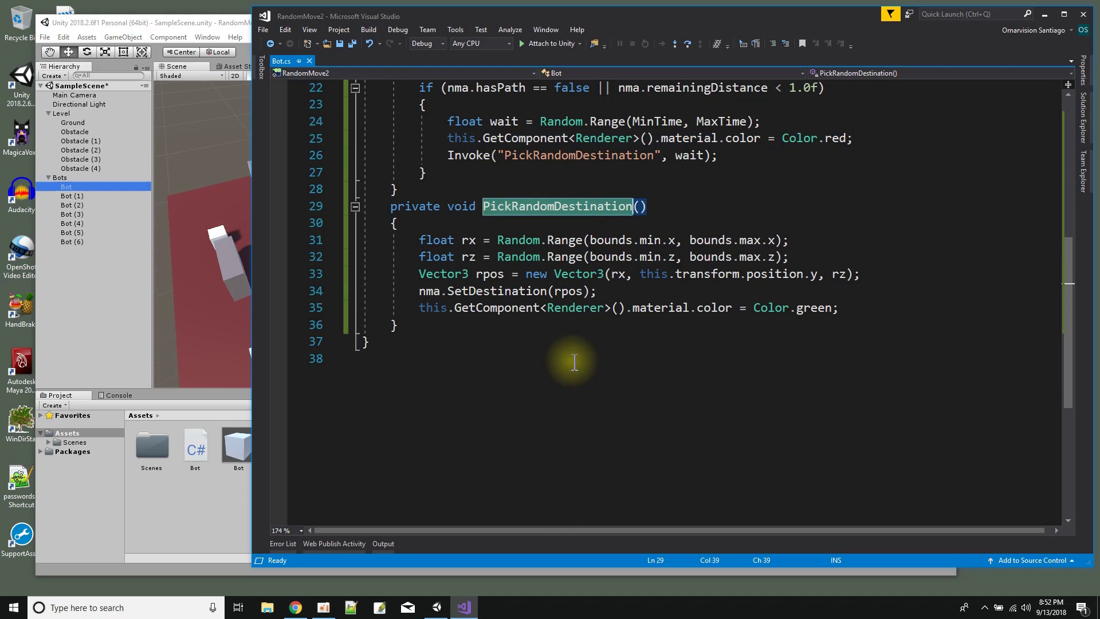
double_click(466, 241)
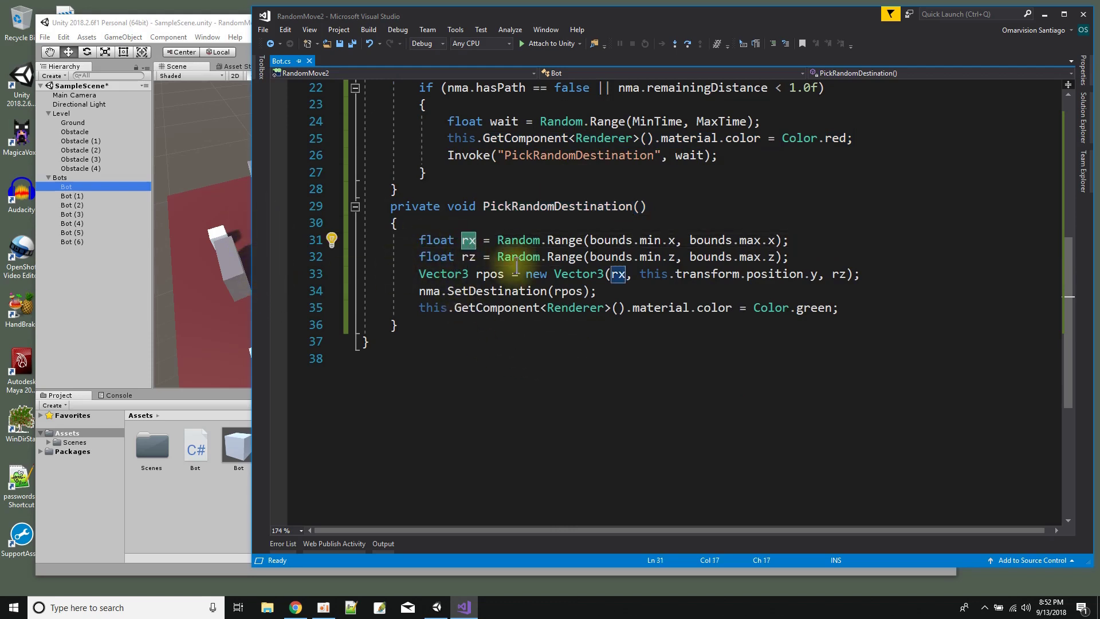
left_click(476, 258)
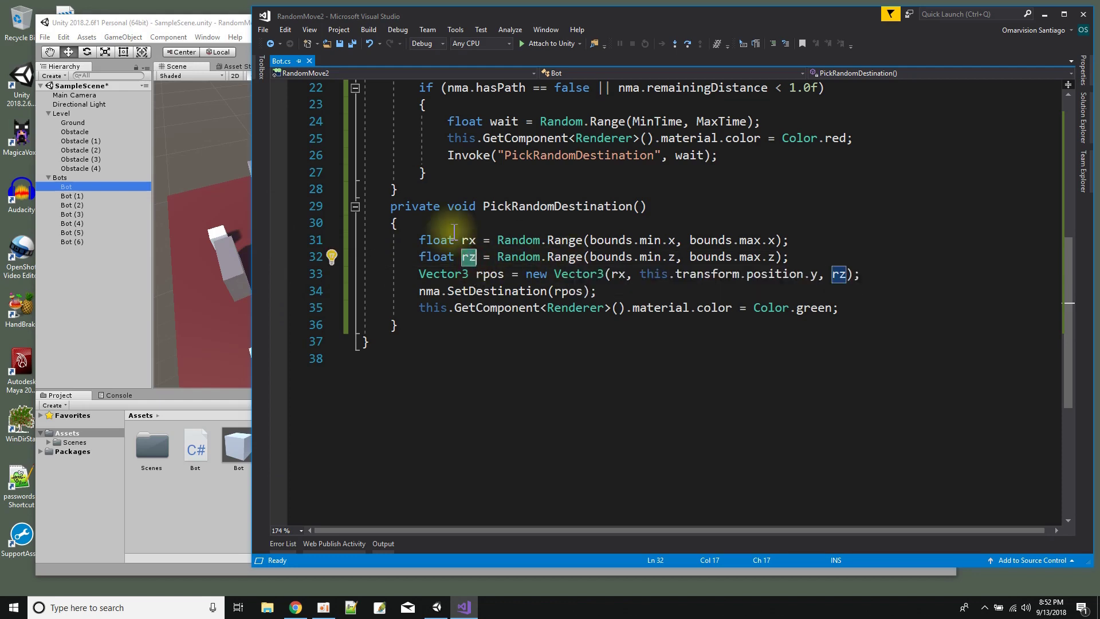
left_click(197, 23)
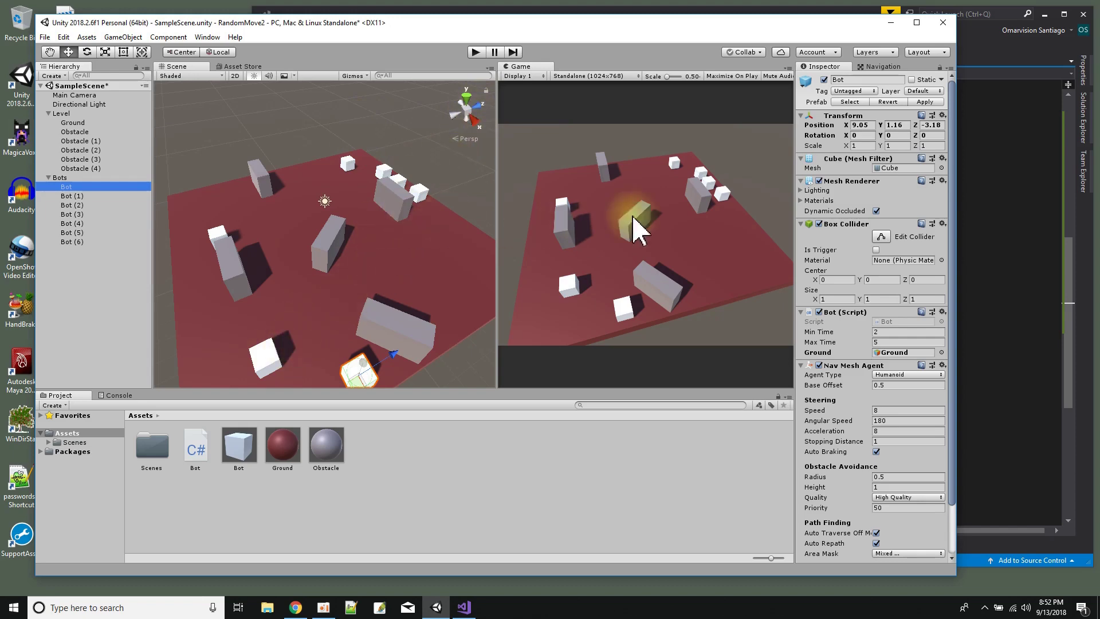
left_click(1005, 182)
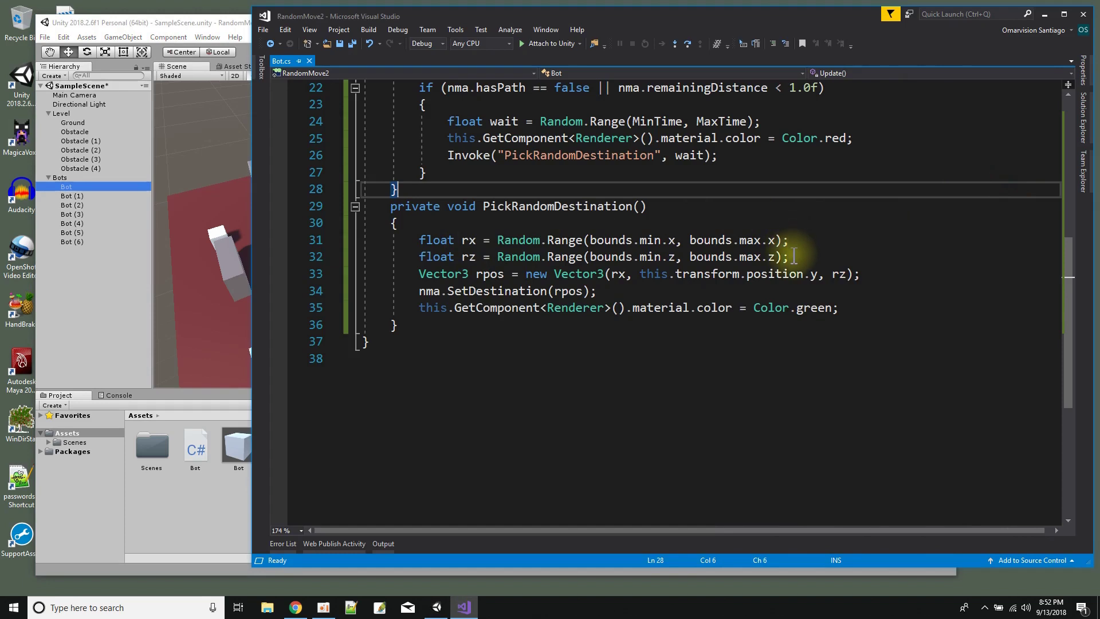
Walk through line 33, building the rpos Vector3 from rx, position and rz.
left_click(460, 279)
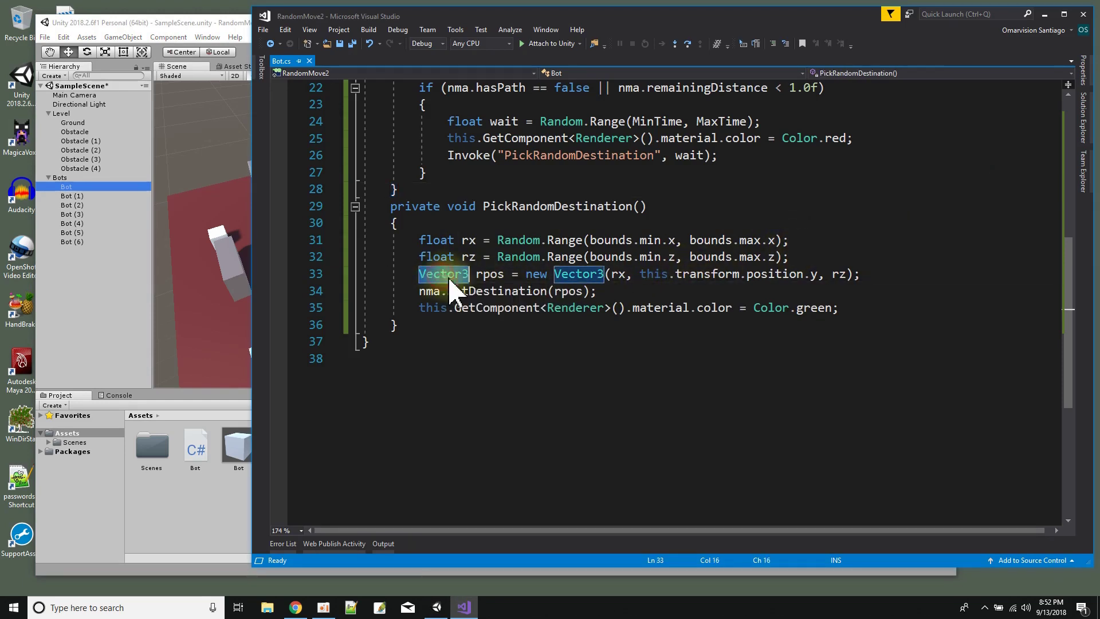
left_click(485, 277)
left_click(504, 277)
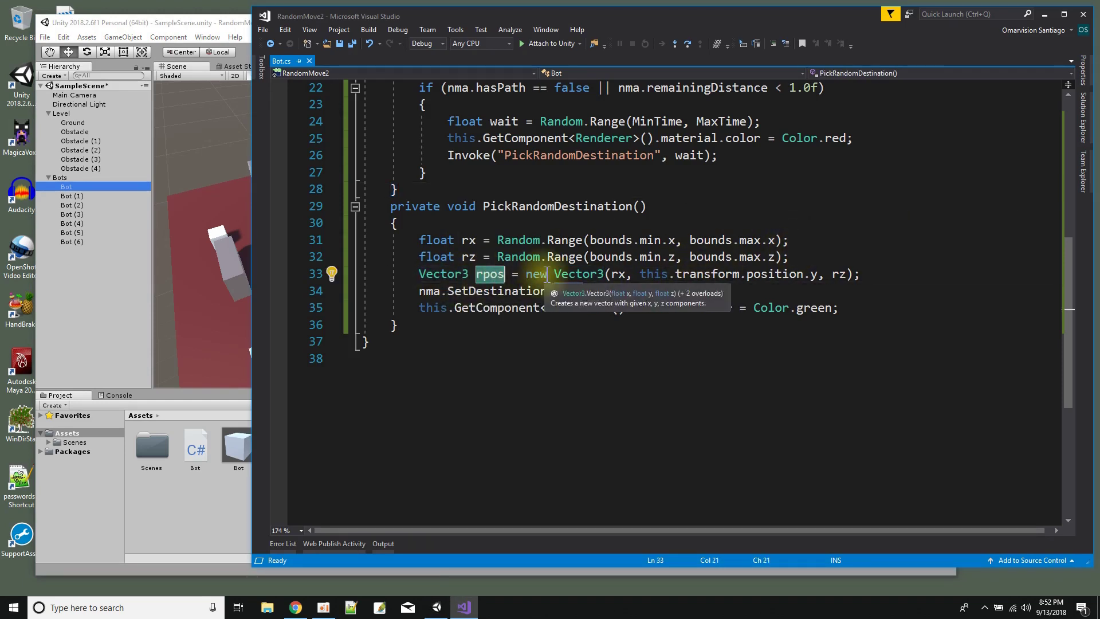
left_click(622, 275)
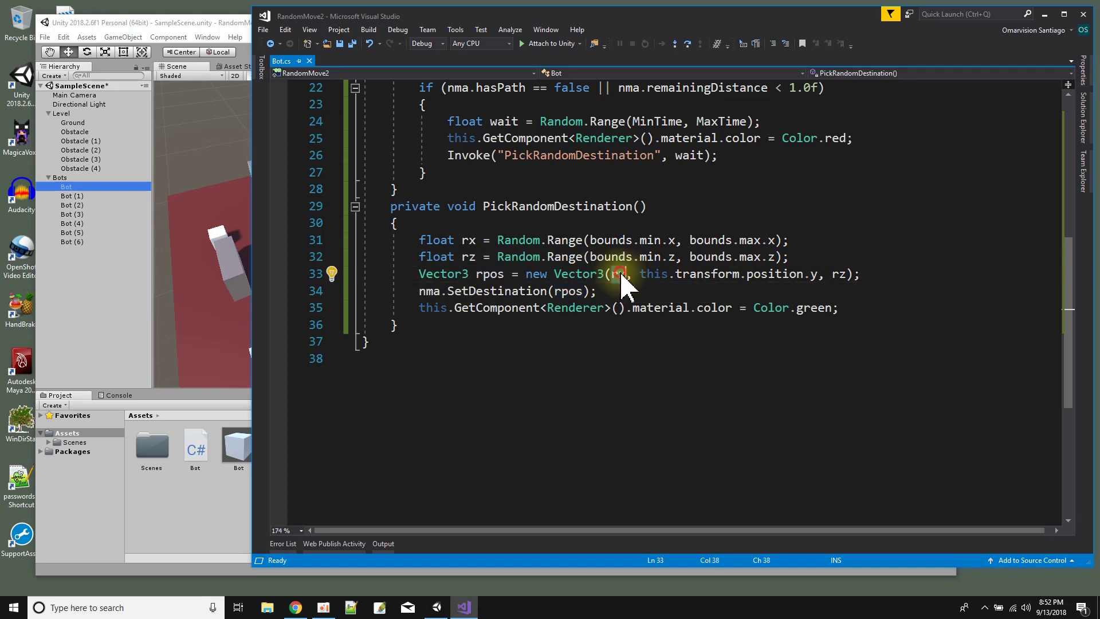
double_click(768, 275)
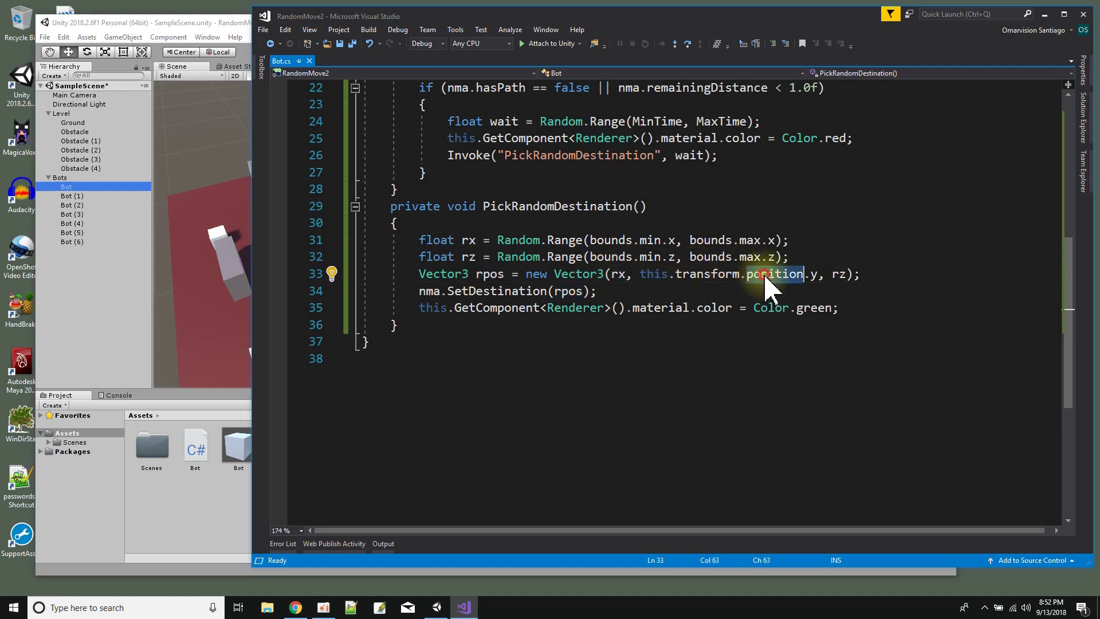
left_click(853, 275)
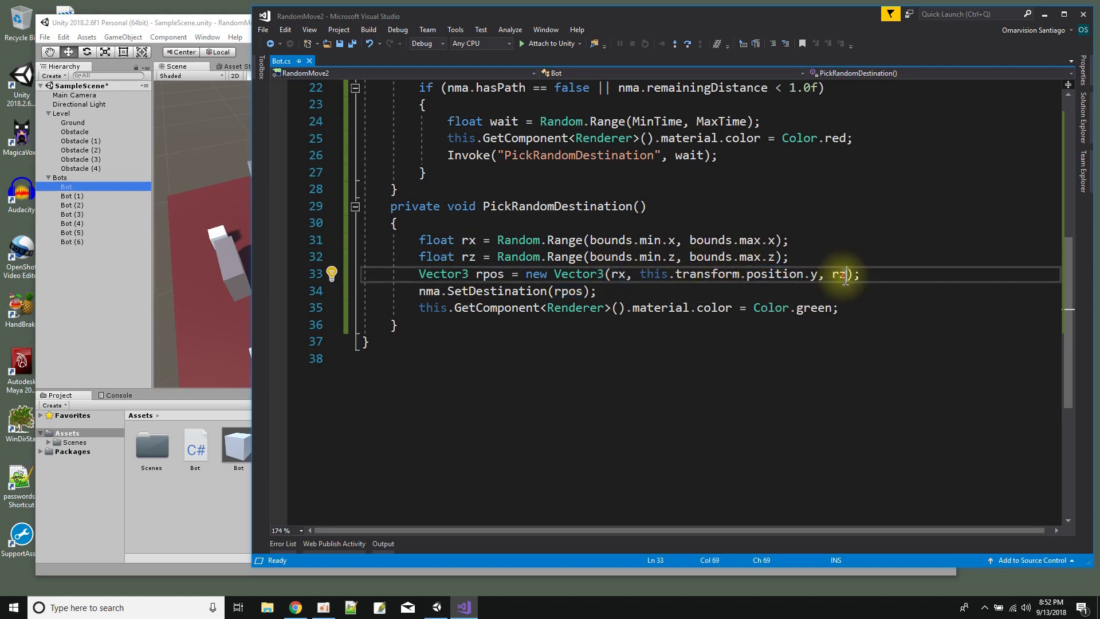
Highlight the nma.SetDestination(rpos) statement on line 34.
left_click(427, 292)
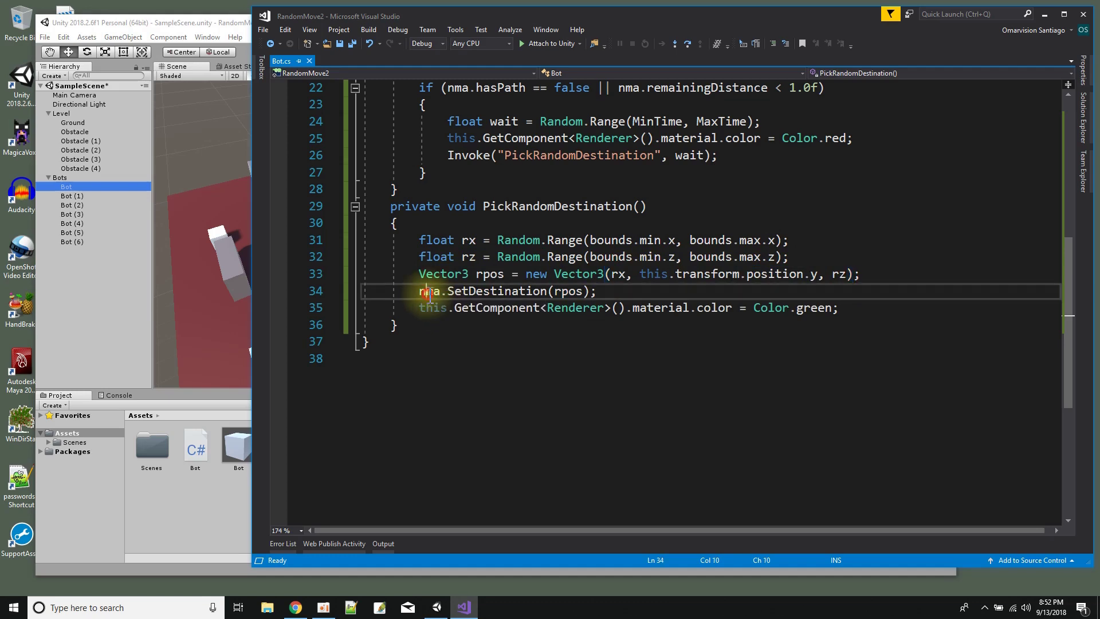
double_click(467, 292)
double_click(569, 291)
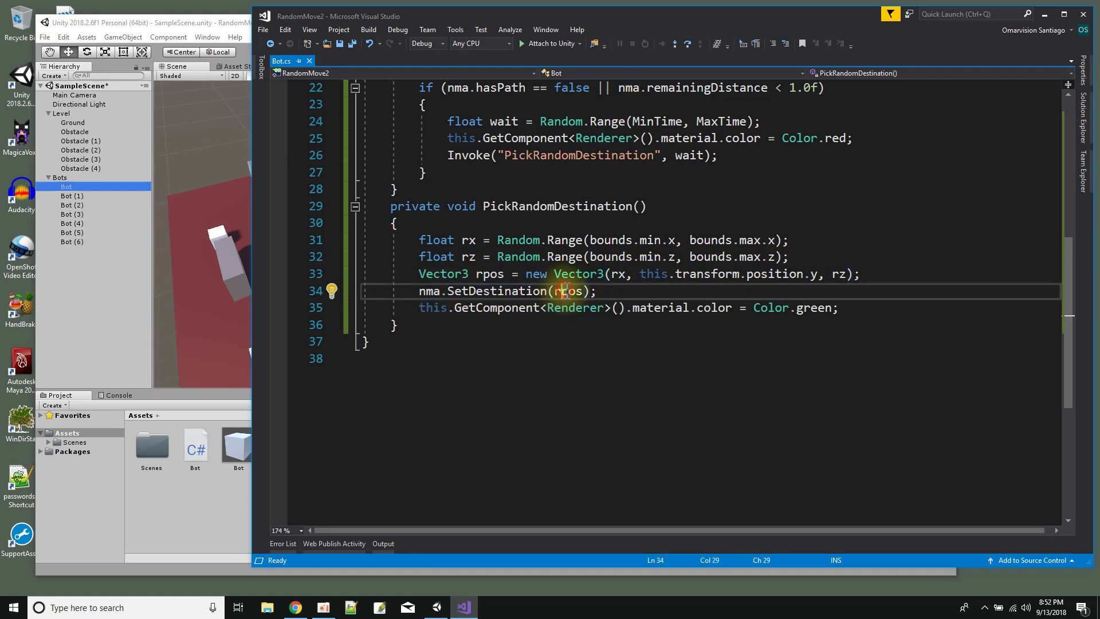
left_click_drag(420, 292, 597, 291)
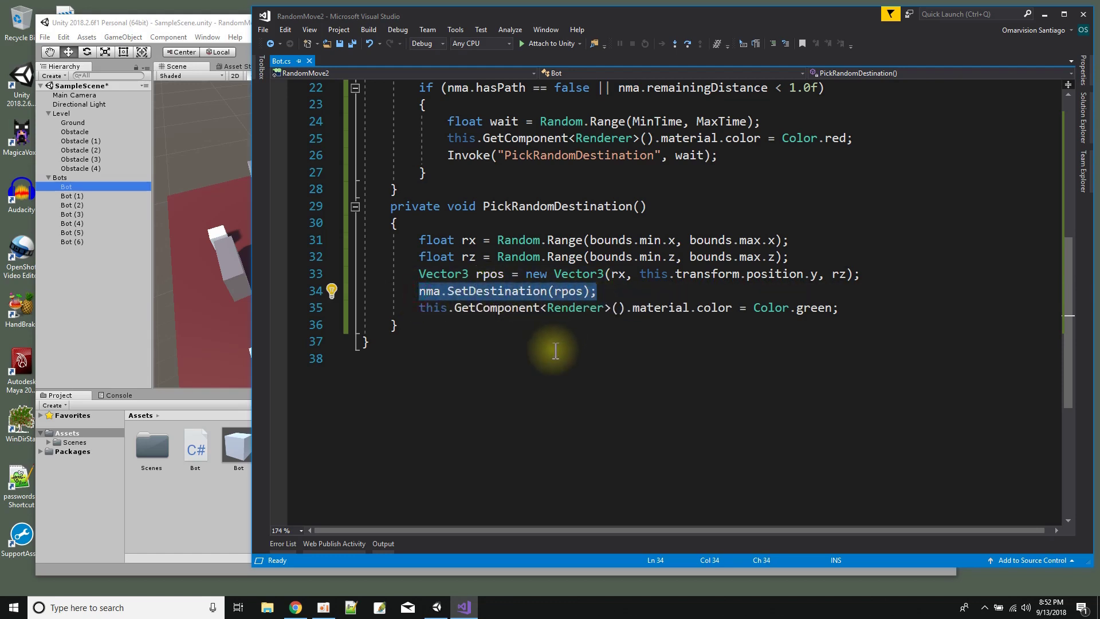
Highlight the green colour statement on line 35, then switch back to Unity.
left_click_drag(419, 309, 624, 321)
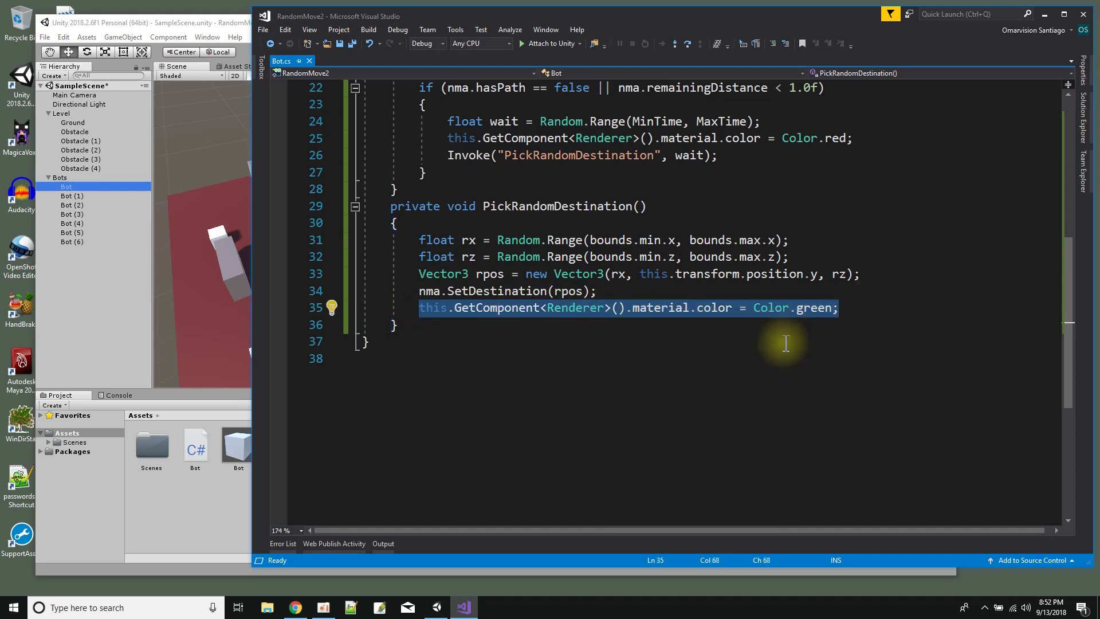
left_click(718, 367)
scroll(719, 367, "up", 7)
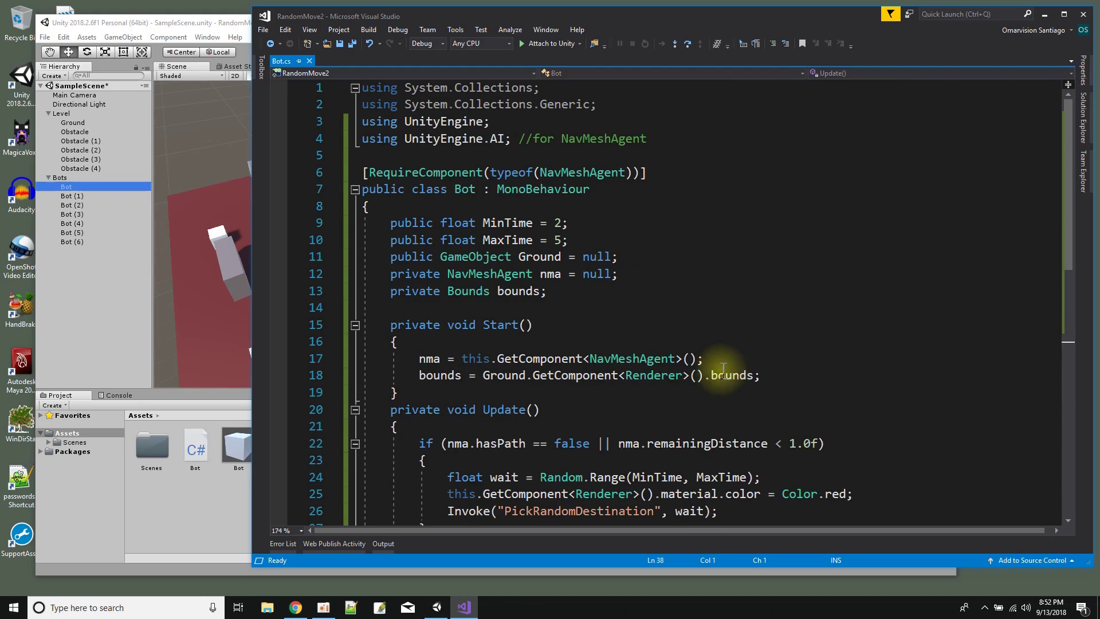
left_click(224, 25)
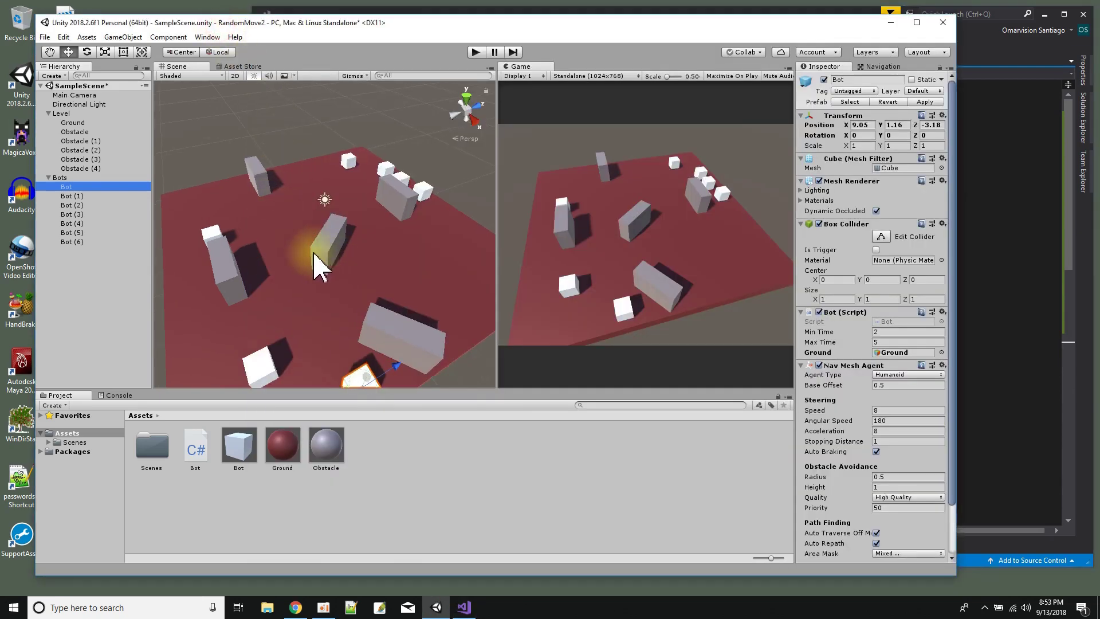
Delete the old Bot prefab from Assets and confirm the deletion.
scroll(282, 313, "down", 2)
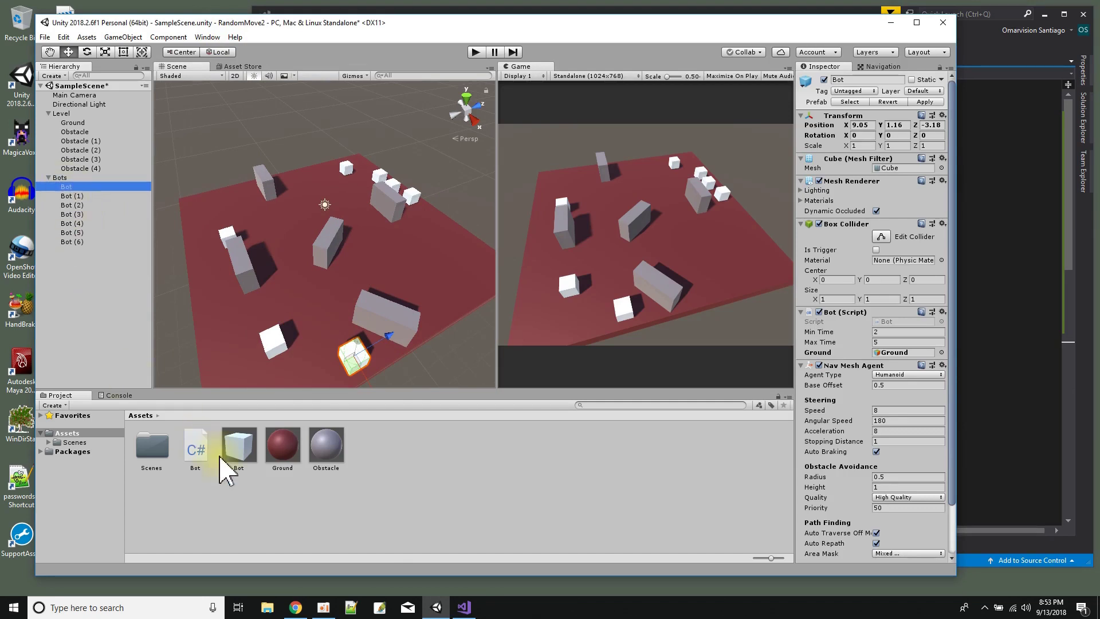
left_click(238, 450)
key("Delete")
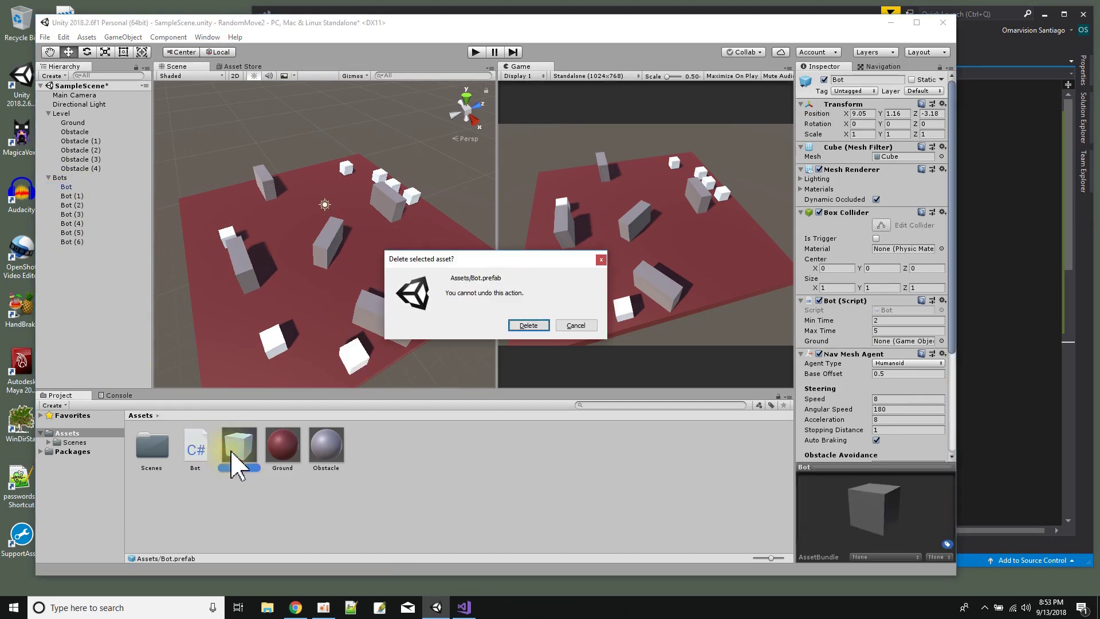
left_click(538, 326)
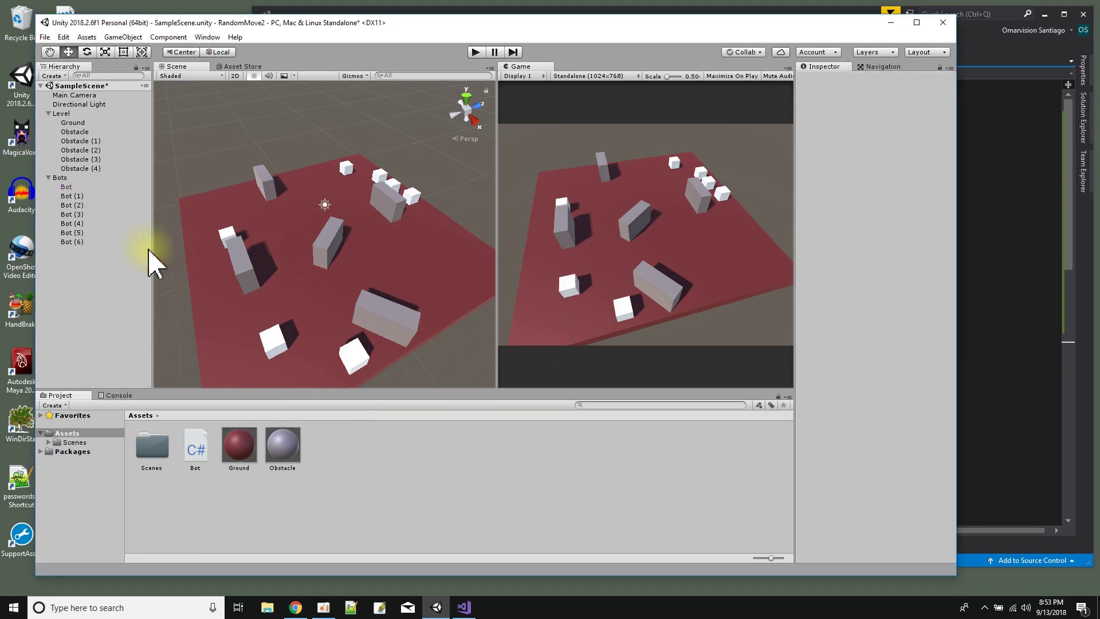
Drag the scene's first Bot into Assets to create a new Bot prefab.
left_click(67, 187)
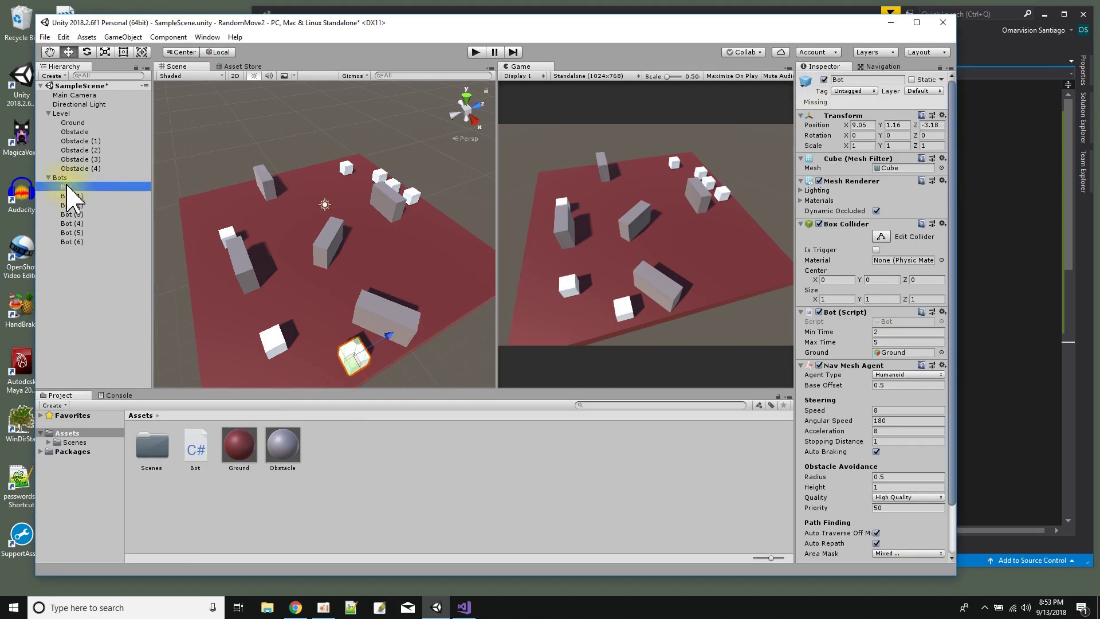
left_click_drag(68, 185, 349, 462)
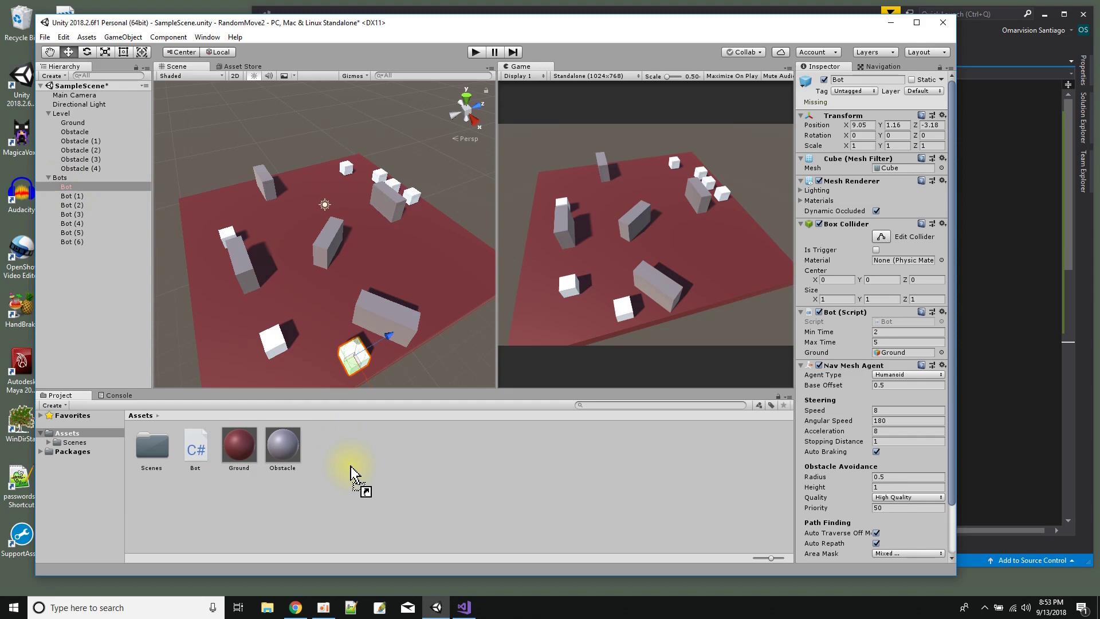
left_click_drag(350, 466, 351, 466)
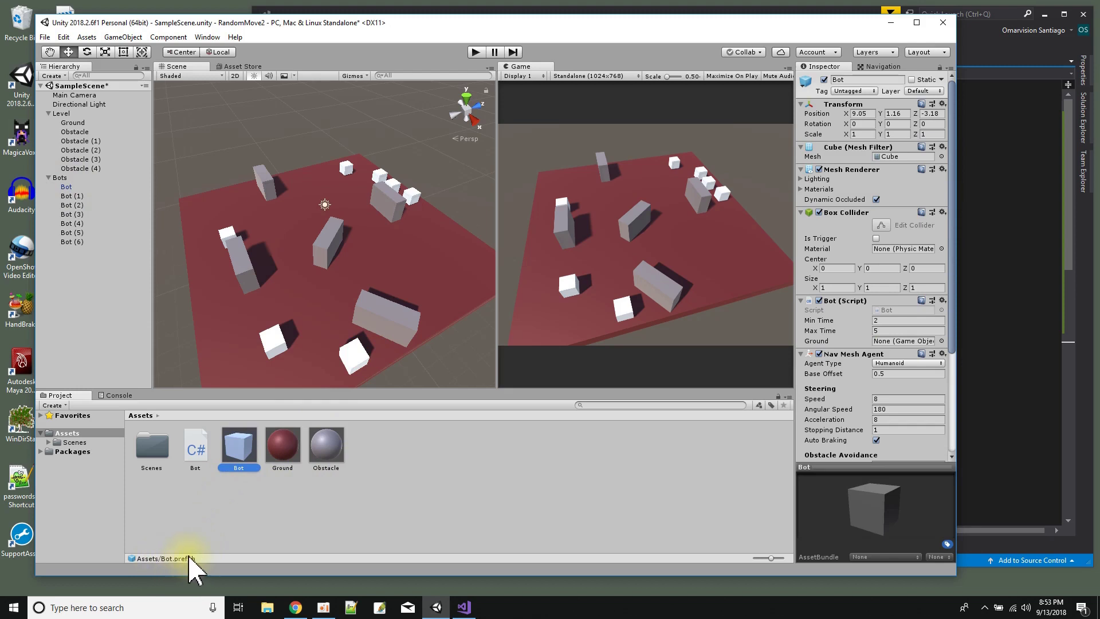
Place new bots from the Bot prefab on the ground and parent them under Bots.
left_click_drag(243, 464, 424, 263)
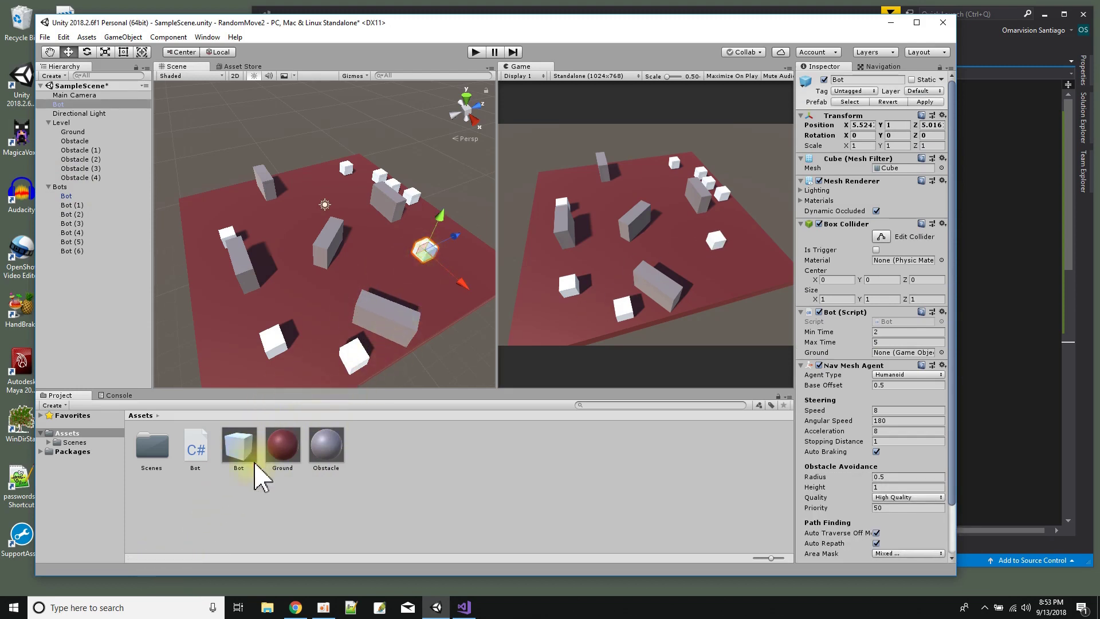
left_click_drag(252, 461, 279, 229)
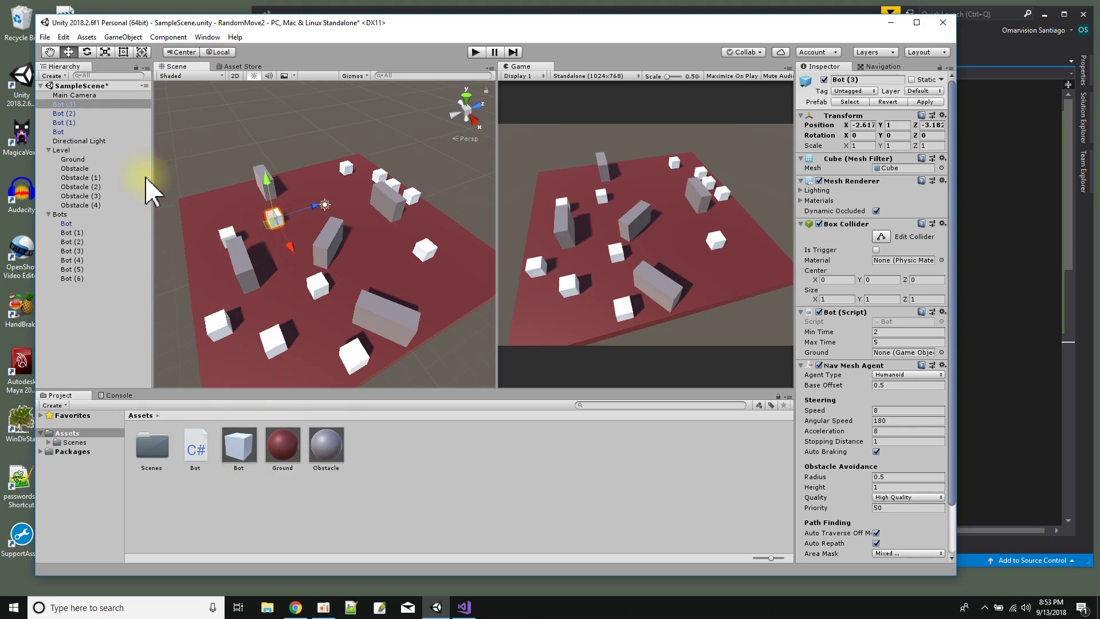
left_click(59, 132, "shift")
left_click_drag(58, 132, 63, 217)
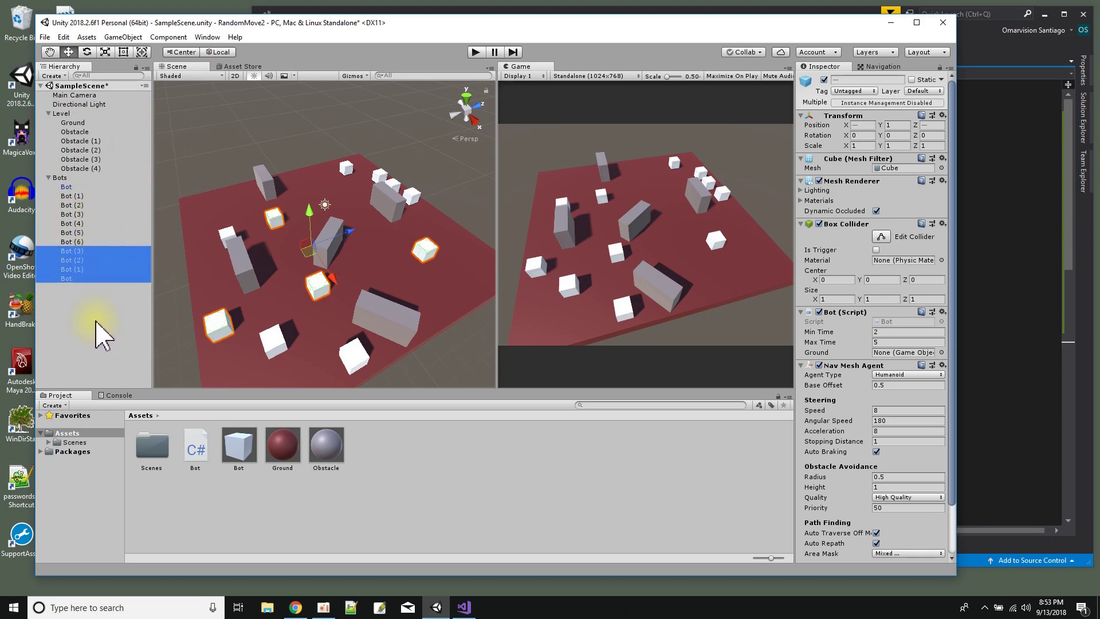
Duplicate a back bot with Ctrl+D, move the copy forward, and start Play mode.
left_click(346, 169)
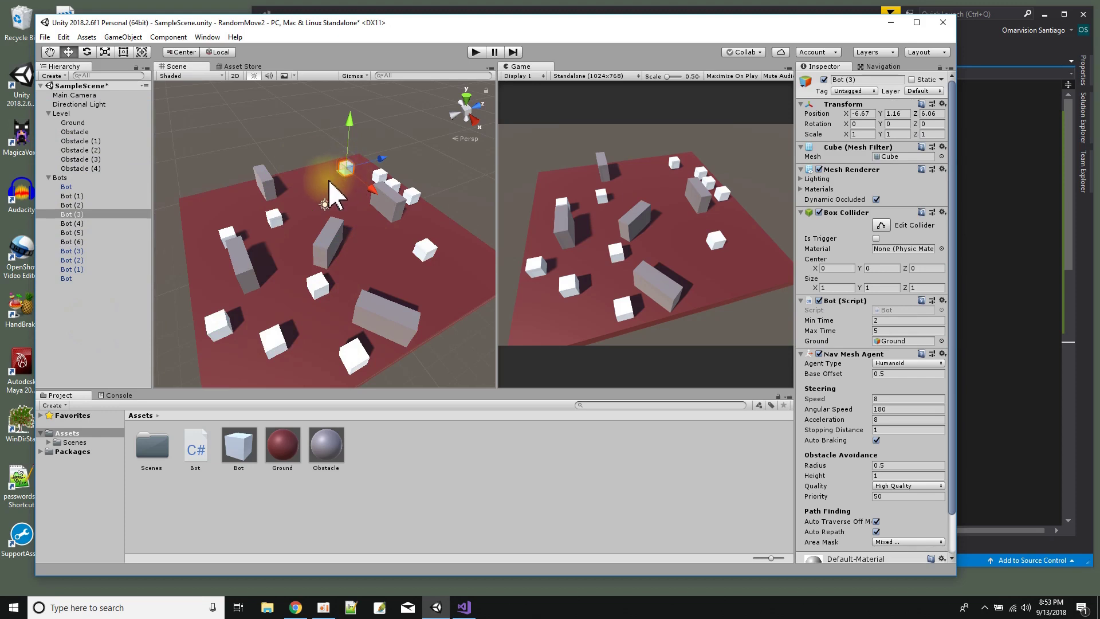
key("ctrl+d")
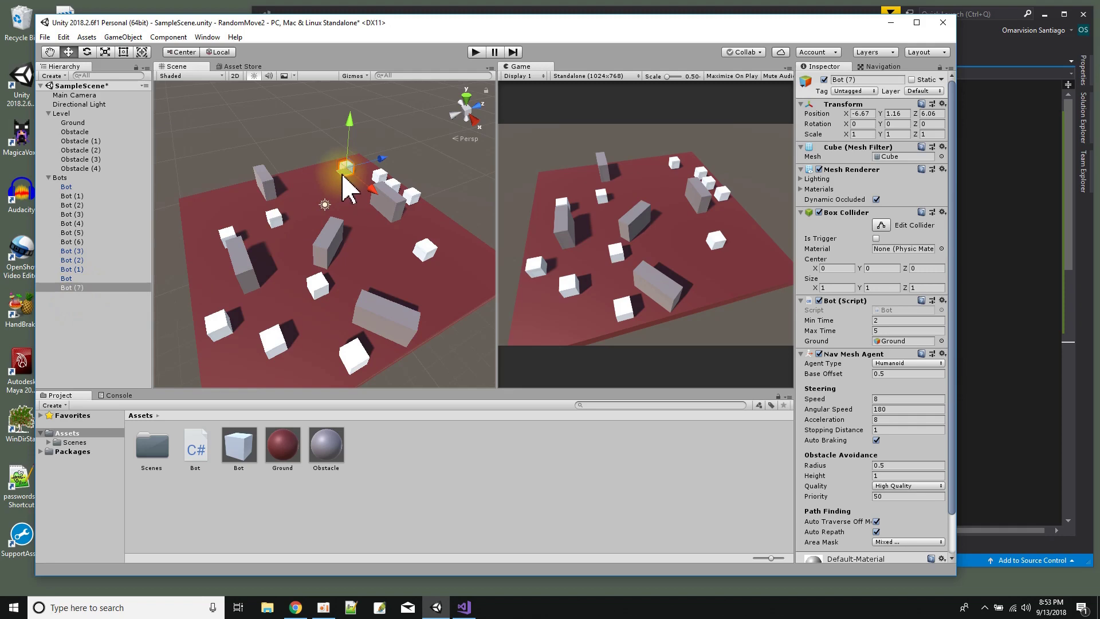
left_click_drag(342, 173, 320, 184)
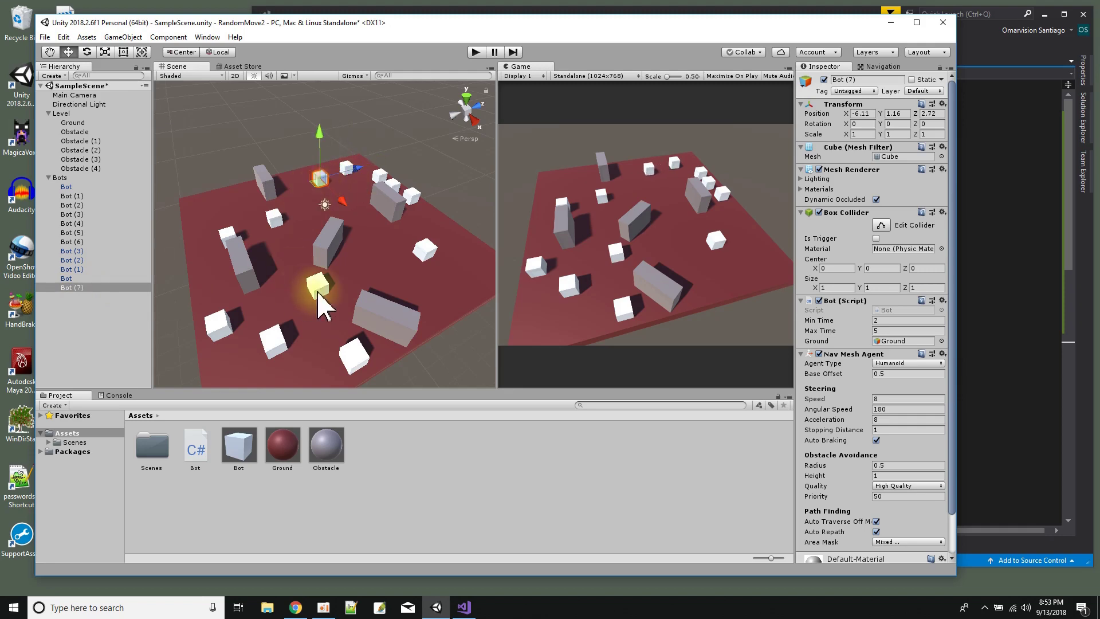
left_click(475, 52)
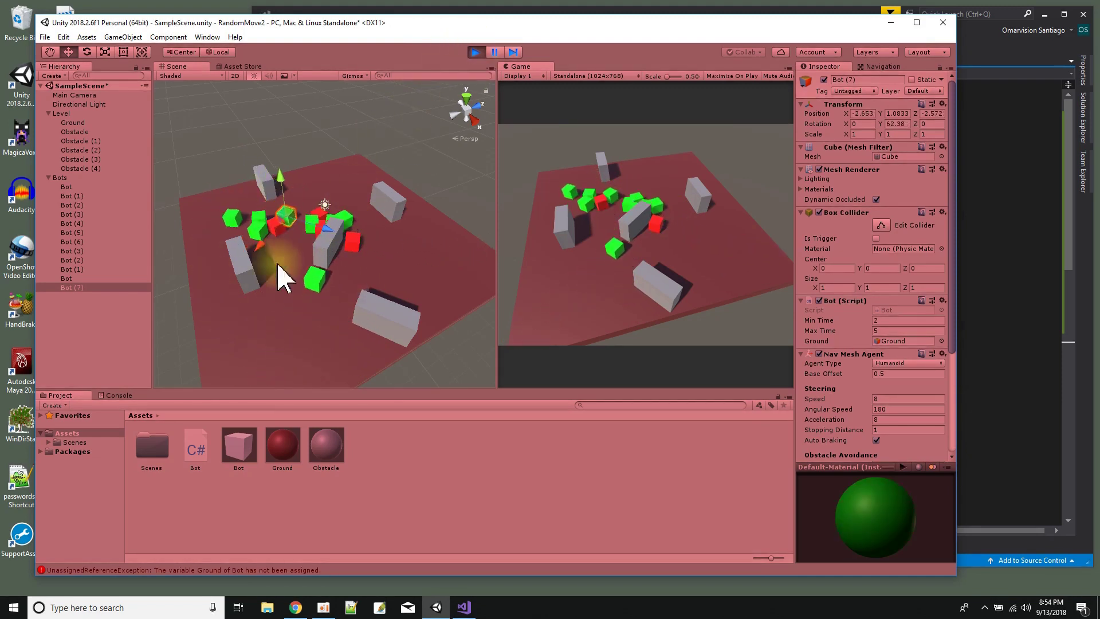
Delete Obstacle (3) while the scene runs, then pause playback.
left_click(334, 252)
key("Delete")
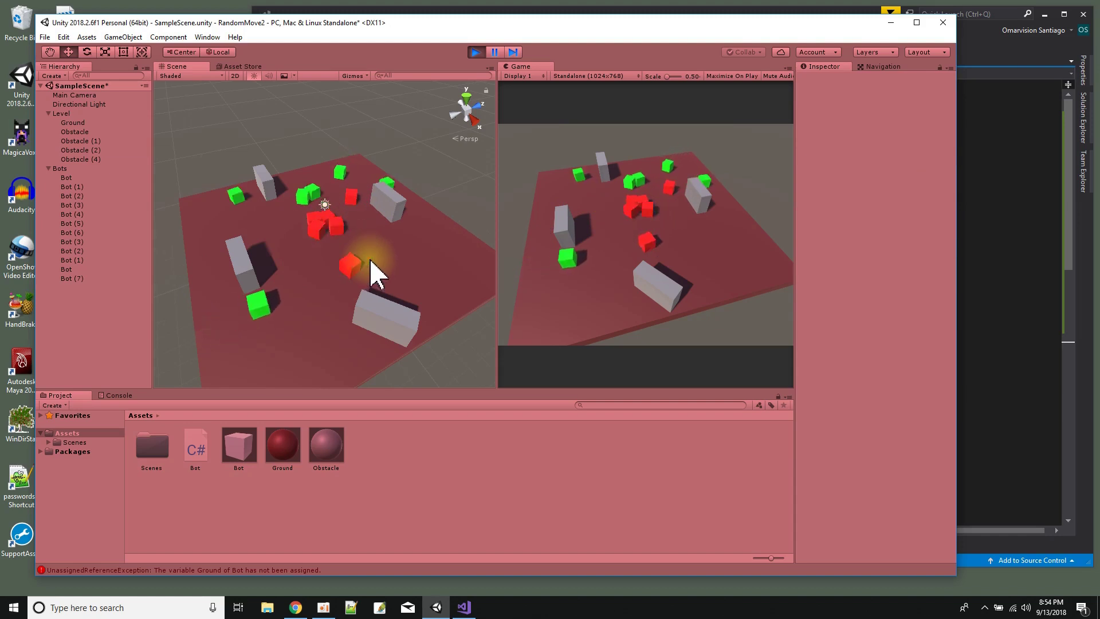
left_click(495, 52)
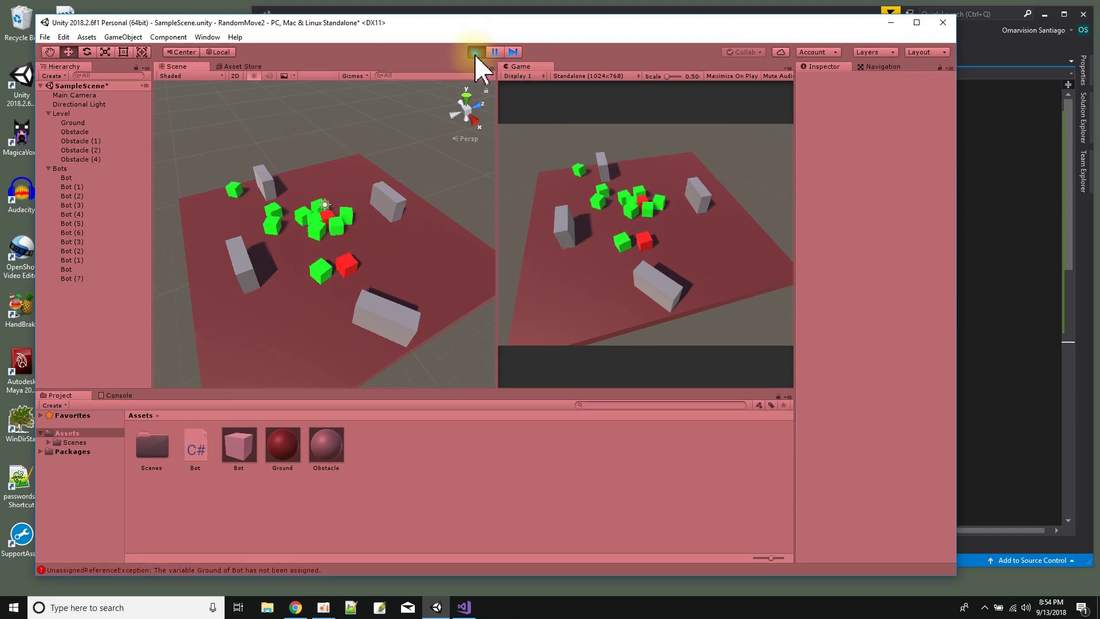